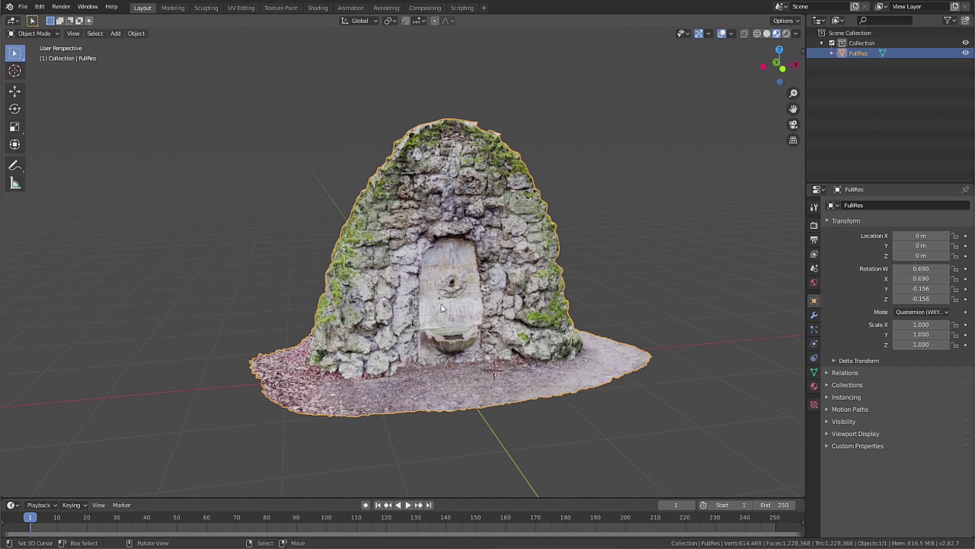
Duplicate the FullRes scan in place and hide the original
scroll(443, 320, "up", 1)
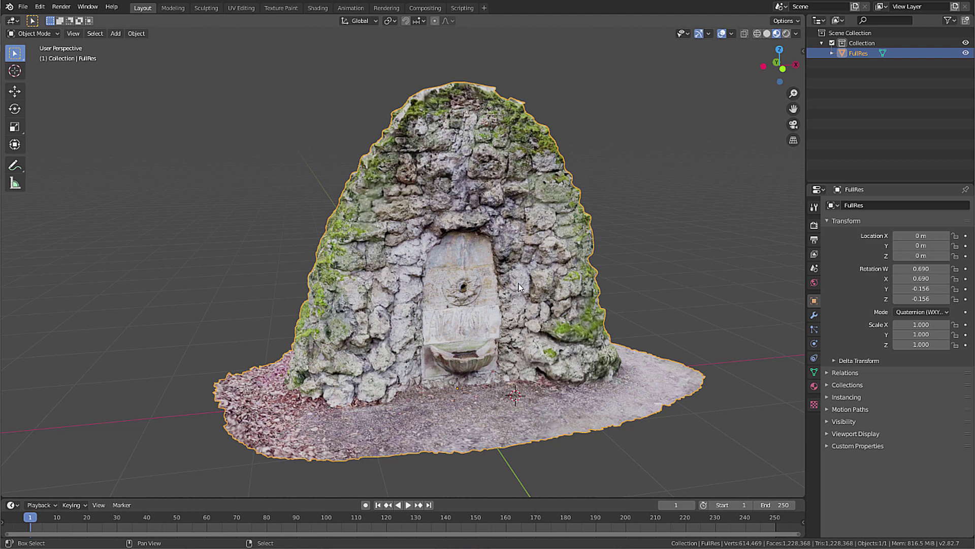
key("shift+d")
key("Escape")
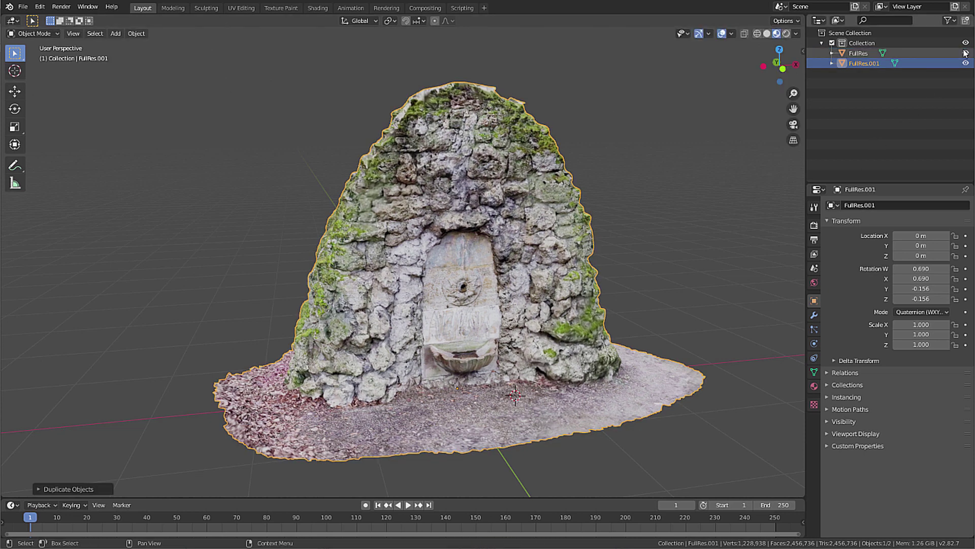
left_click(965, 52)
Rename the duplicated scan object as Decimated
double_click(867, 62)
type("D")
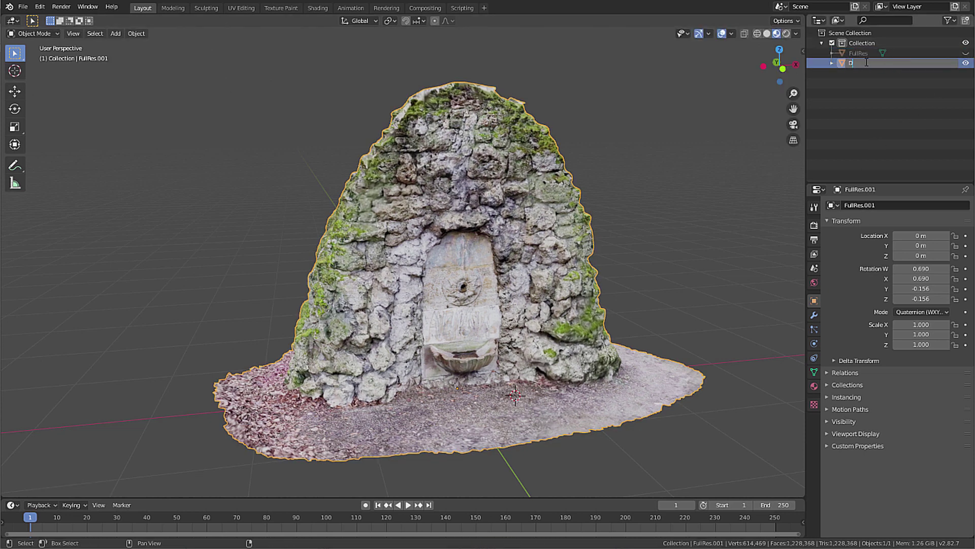
type("ecimated")
key("Return")
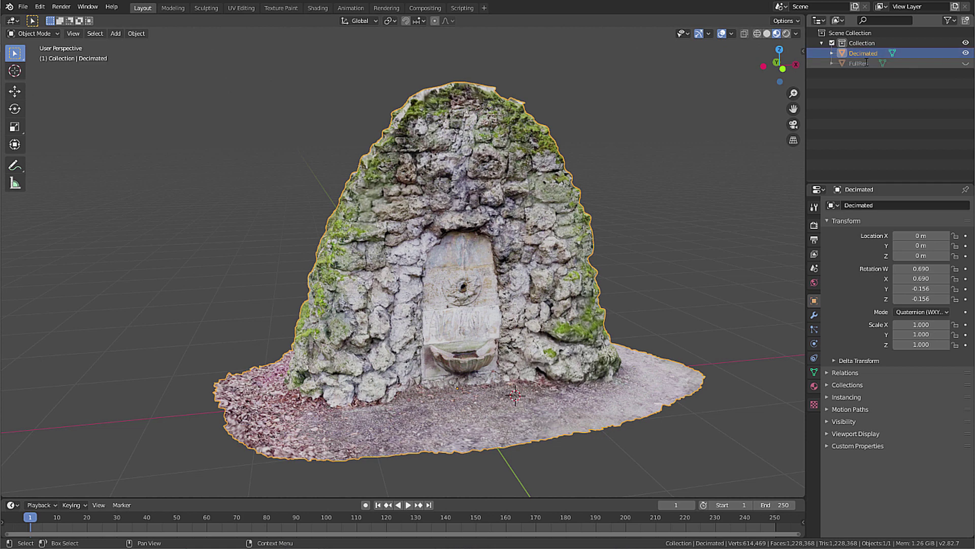
Add a Decimate modifier to the Decimated object and set its collapse ratio to 0.02
left_click(815, 315)
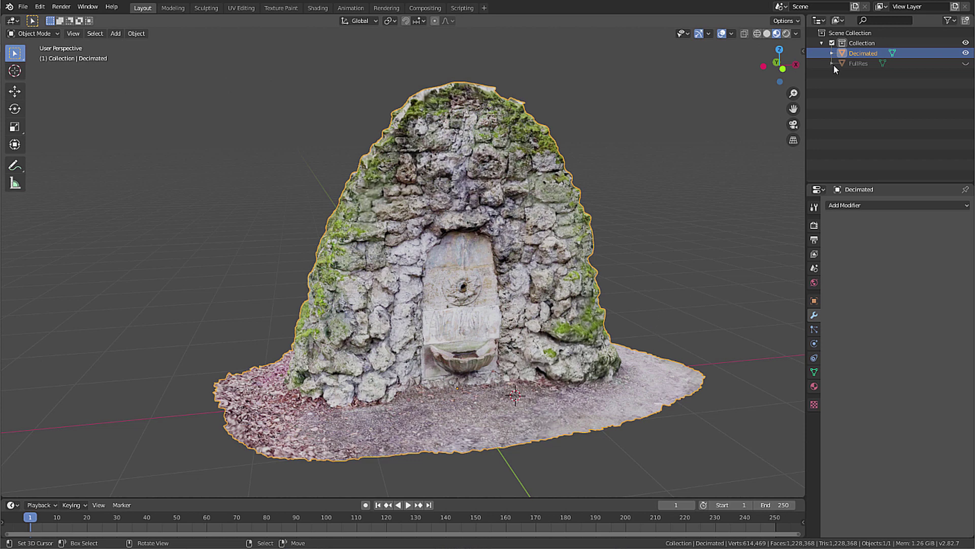
left_click(851, 207)
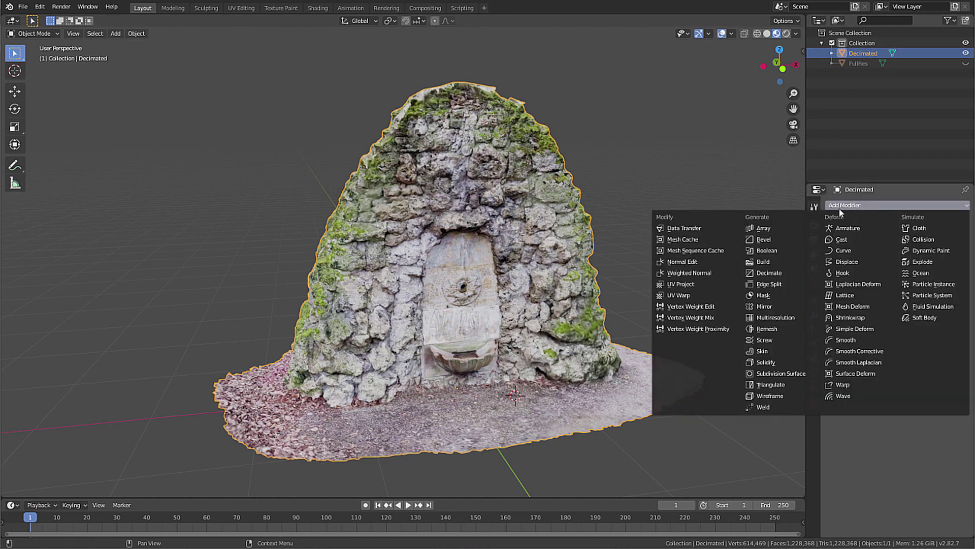
left_click(767, 274)
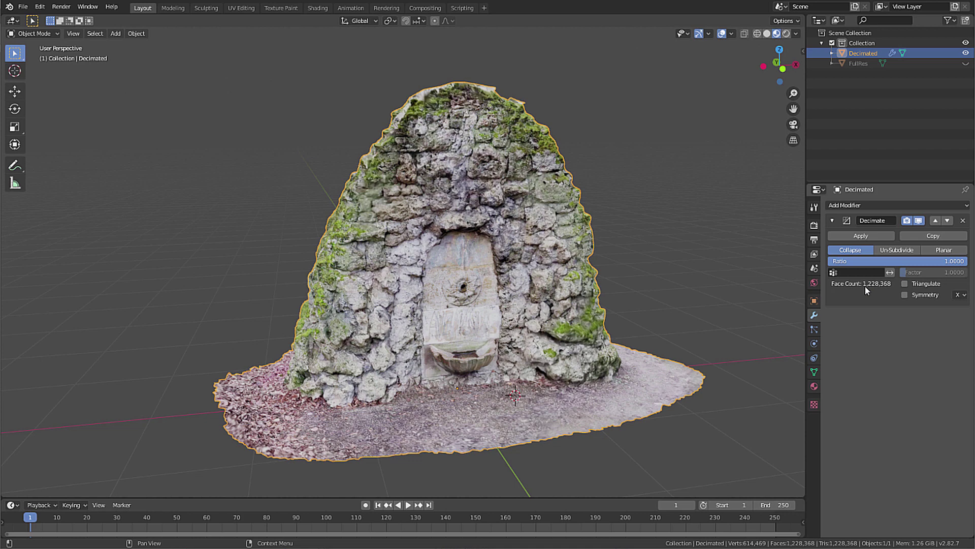
left_click(888, 262)
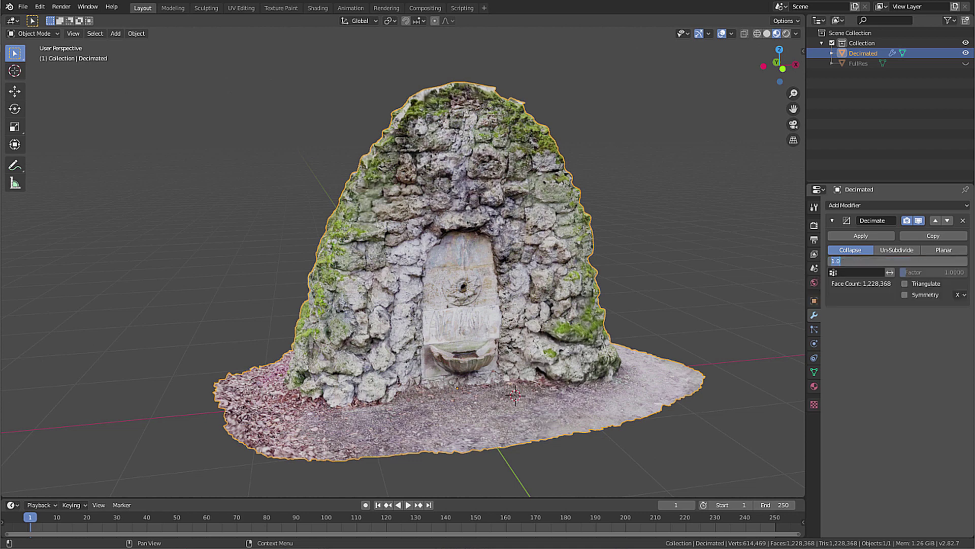
type(".02")
key("Return")
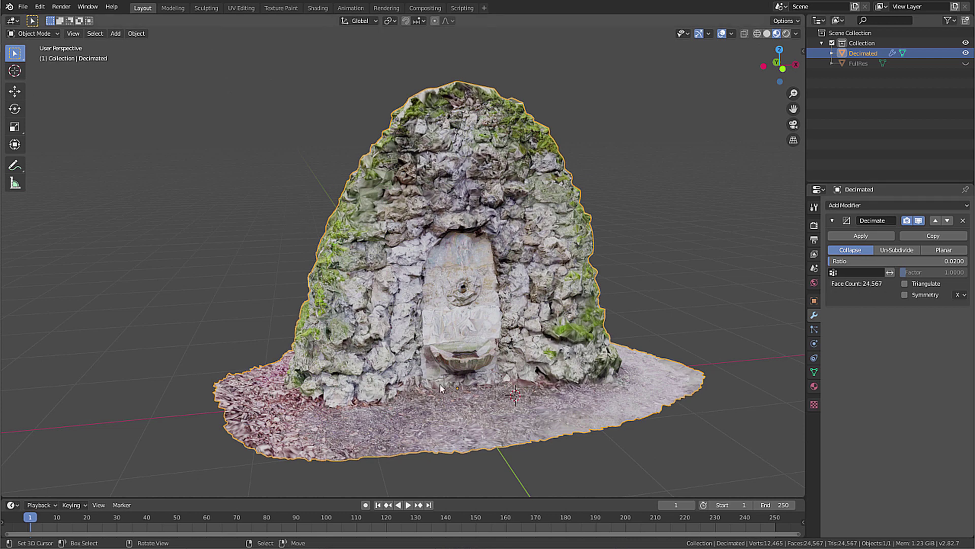
Inspect the reduced mesh up close and apply the Decimate modifier
scroll(536, 373, "down", 3)
scroll(480, 366, "up", 10)
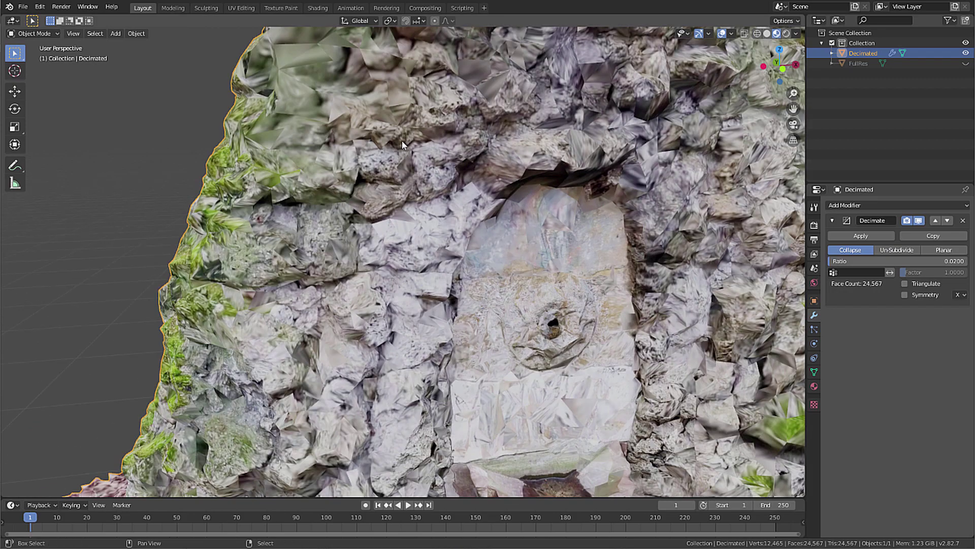
scroll(480, 365, "up", 6)
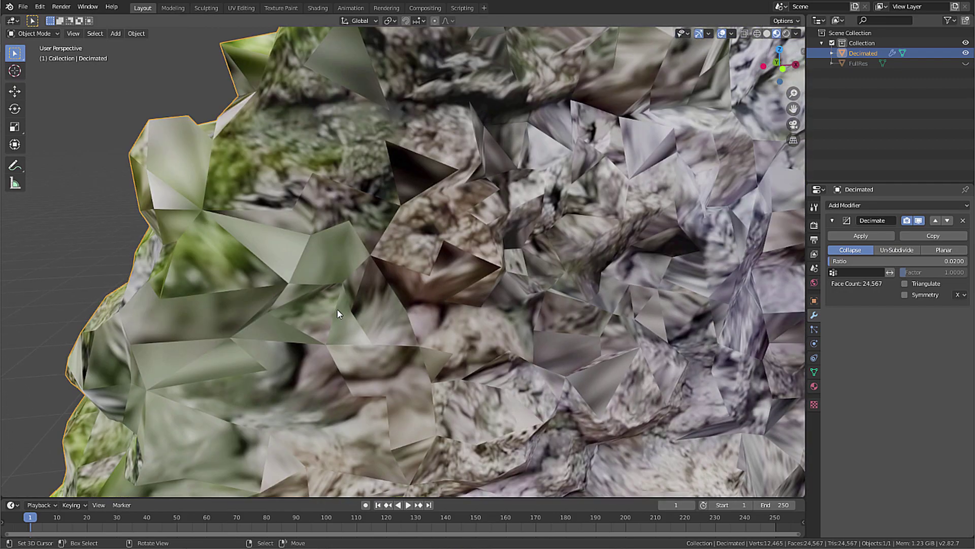
scroll(338, 310, "down", 15)
scroll(343, 303, "up", 3)
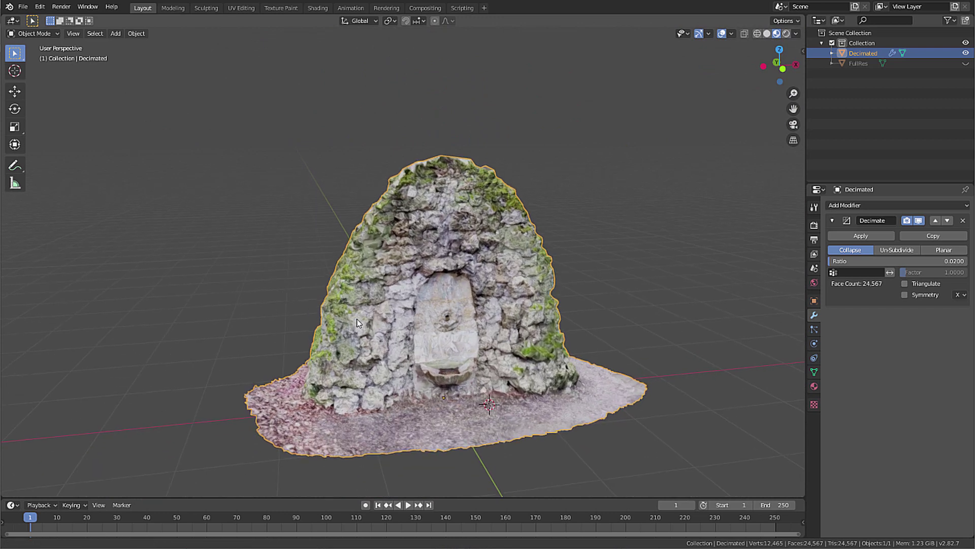
middle_click_drag(357, 323, 356, 346)
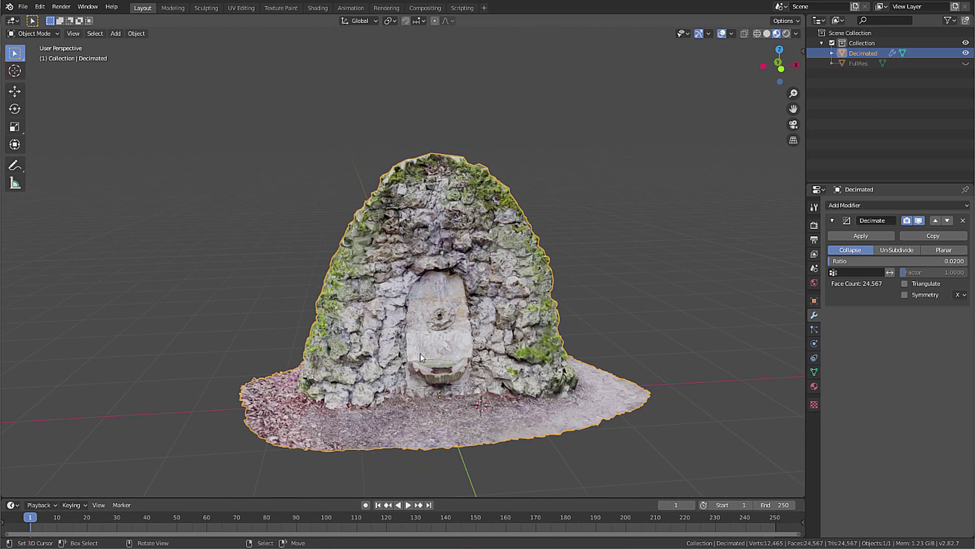
left_click(880, 239)
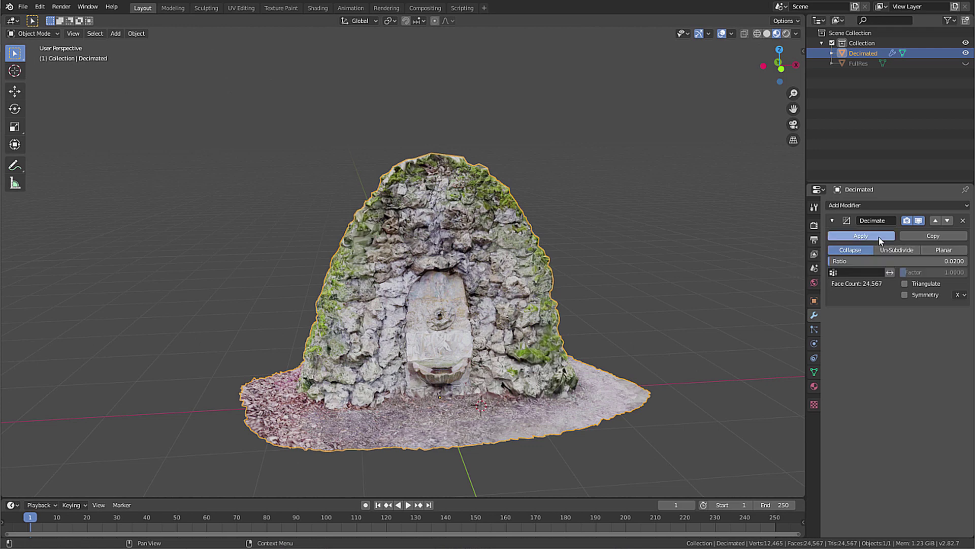
Split the 3D viewport vertically and turn the new area into a UV Editor
left_click_drag(7, 16, 346, 101)
left_click(12, 20)
left_click(36, 69)
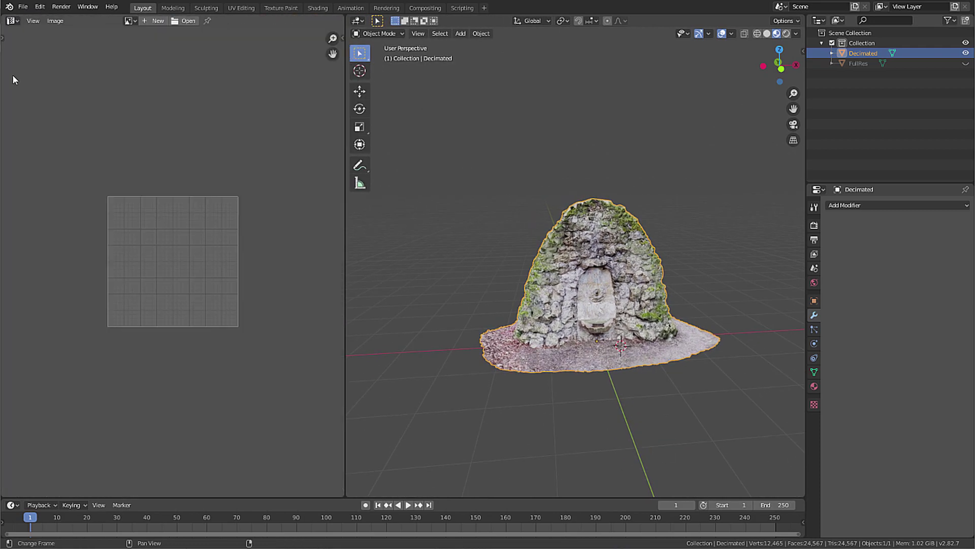
Switch the Decimated mesh to Edit Mode and examine its existing UV islands over the scan texture
key("Tab")
scroll(234, 295, "down", 6)
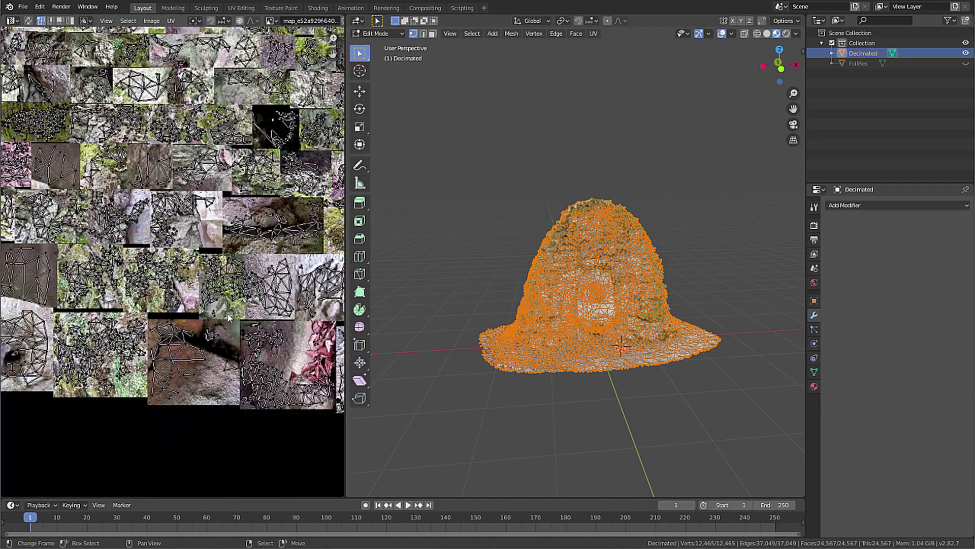
scroll(233, 289, "down", 1)
scroll(239, 305, "up", 1)
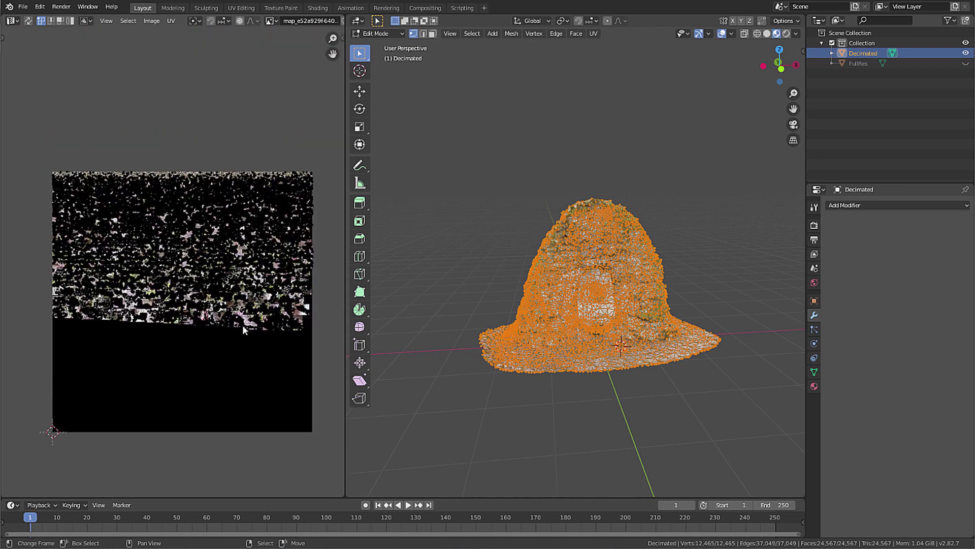
scroll(242, 325, "up", 1)
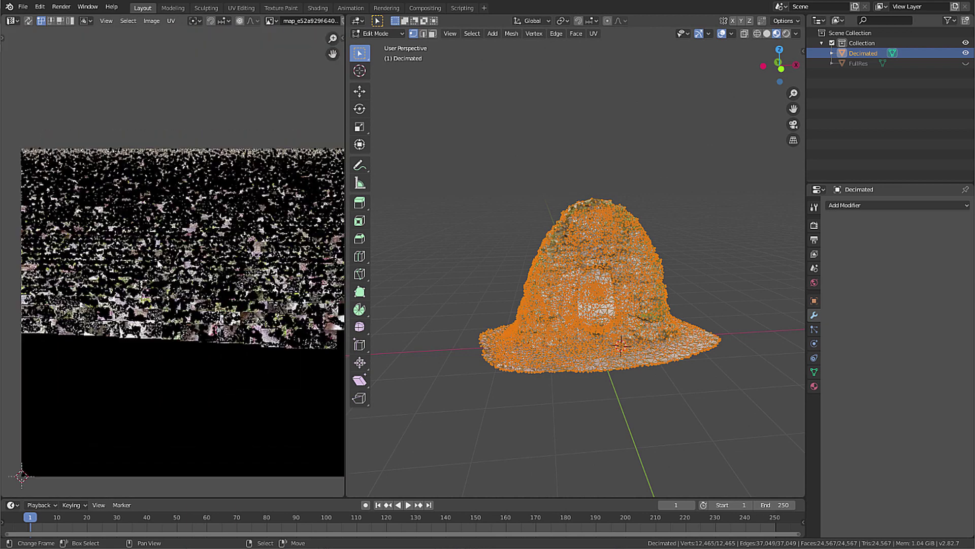
scroll(190, 311, "up", 3)
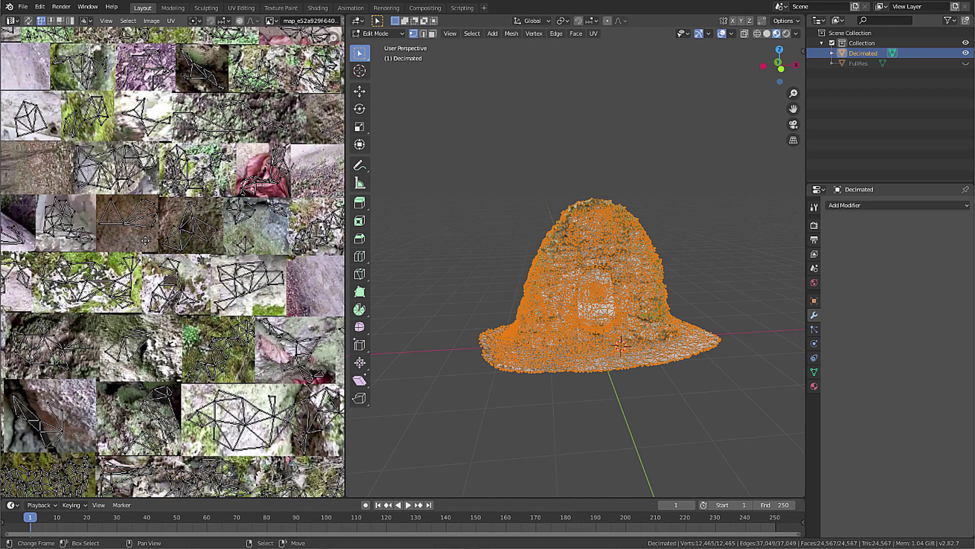
scroll(146, 240, "up", 2)
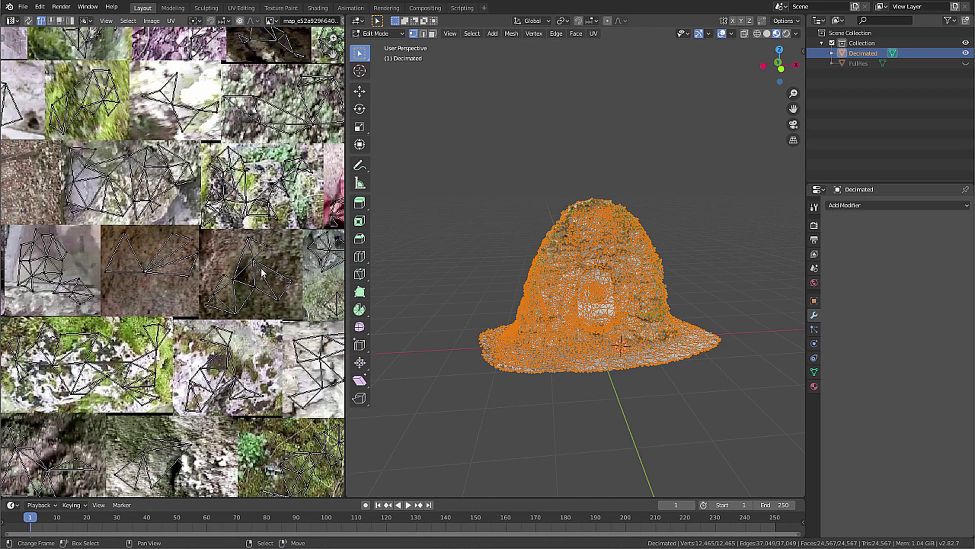
scroll(61, 132, "down", 5)
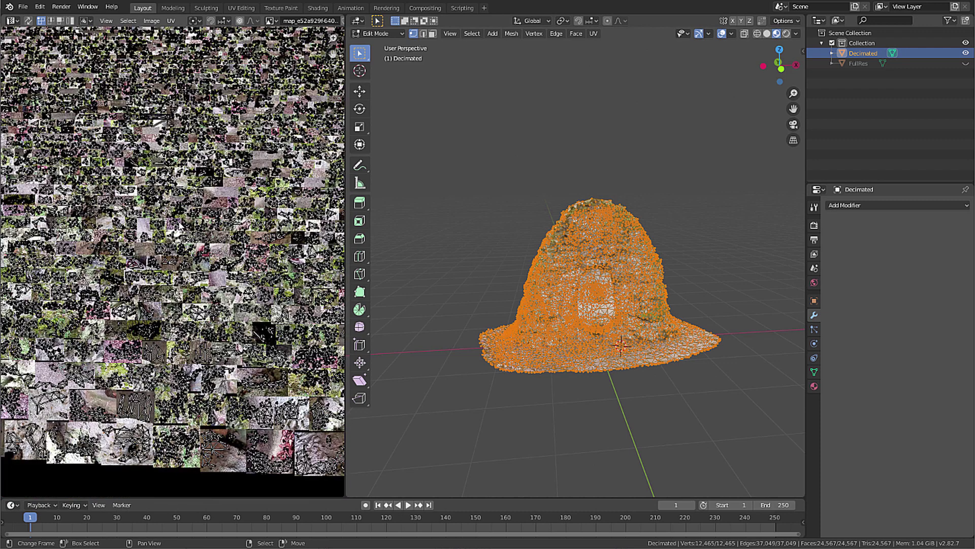
scroll(182, 224, "down", 2)
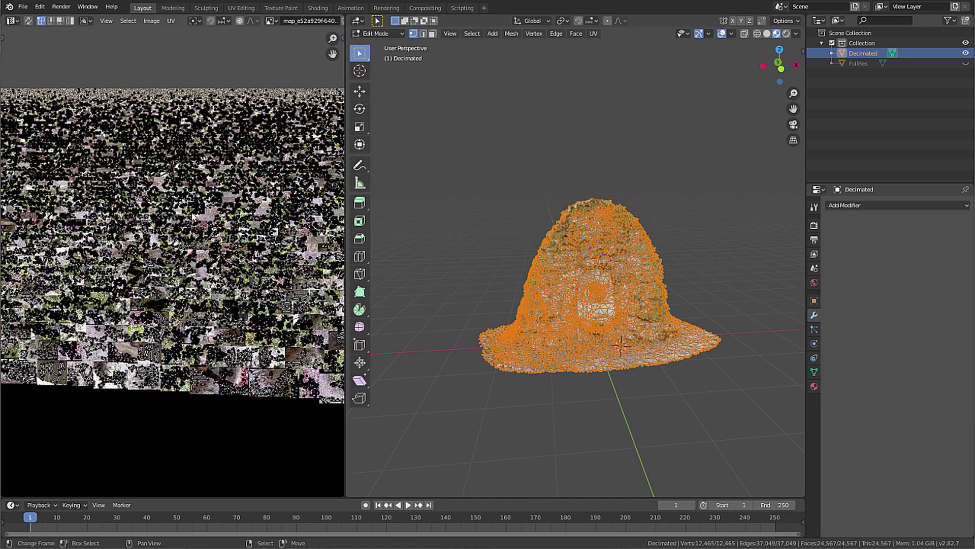
middle_click_drag(194, 218, 202, 250)
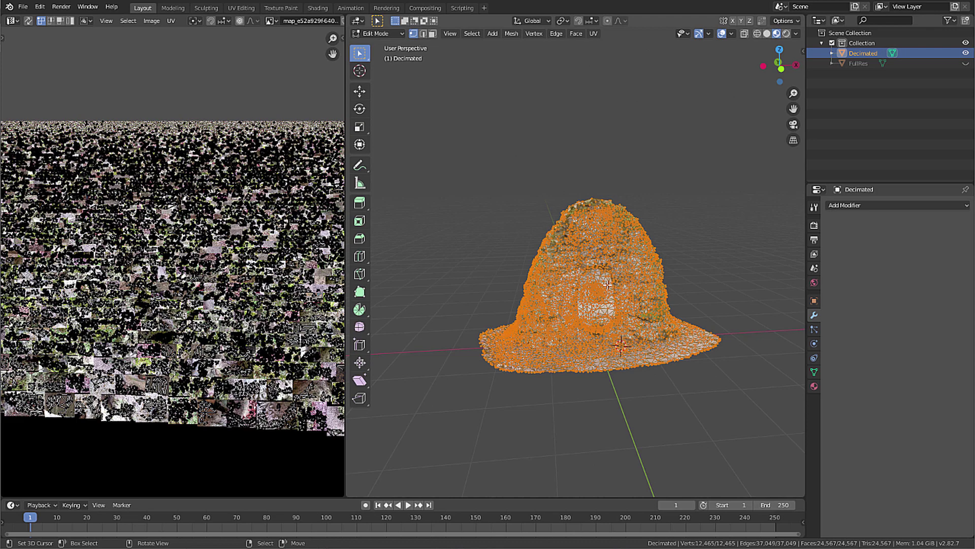
Unwrap the whole mesh with Smart UV Project at a 66° angle limit and 0 island margin, and return to Object Mode
scroll(605, 285, "up", 3)
scroll(613, 305, "up", 2)
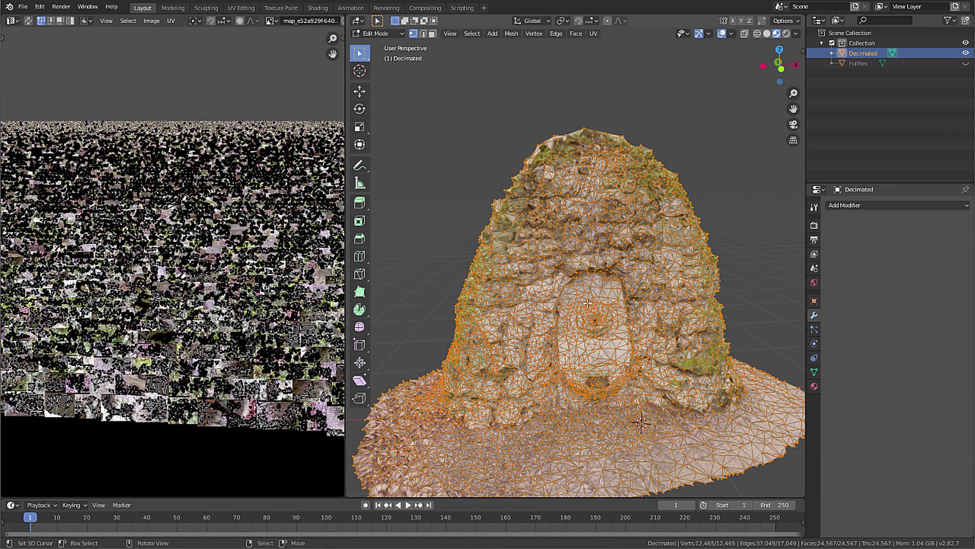
key("u")
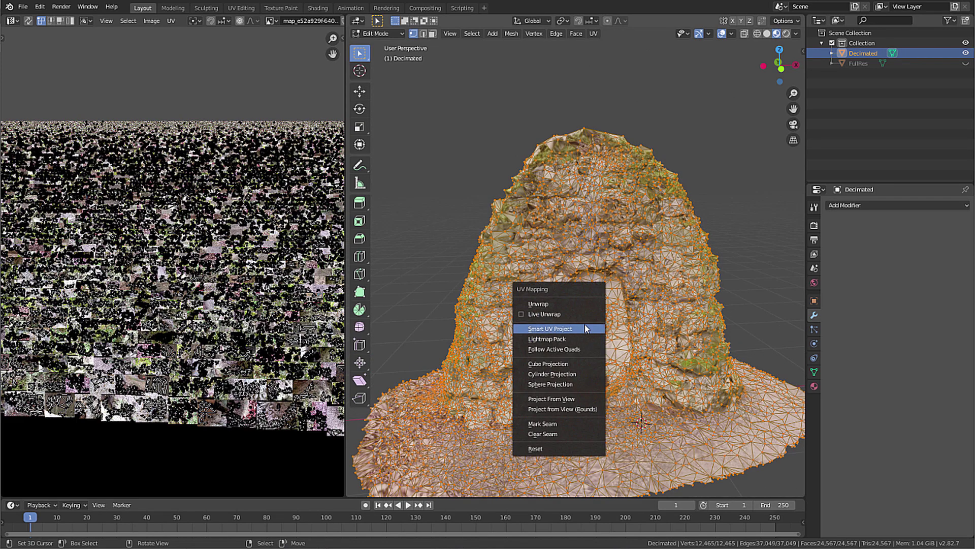
left_click(585, 329)
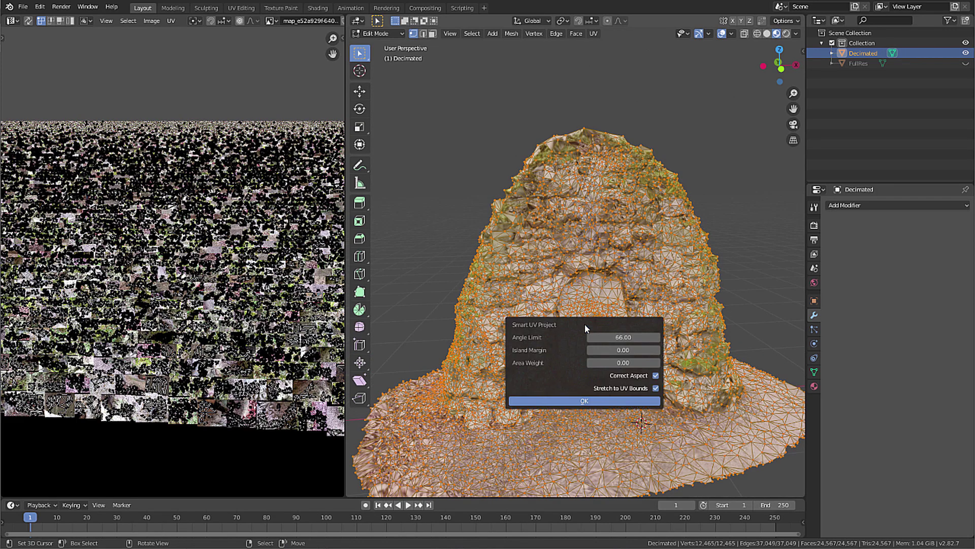
left_click(618, 405)
scroll(104, 278, "down", 3)
scroll(156, 291, "up", 4)
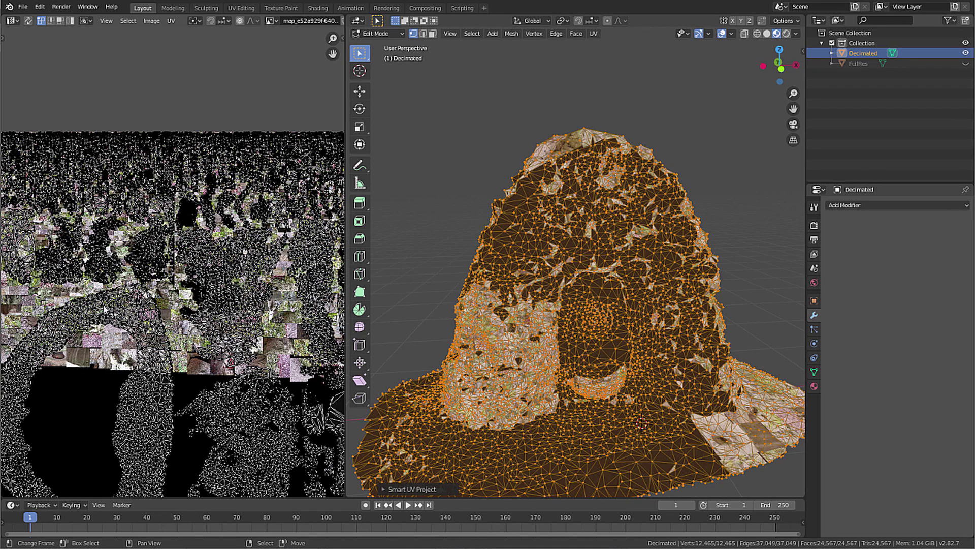
scroll(196, 259, "down", 1)
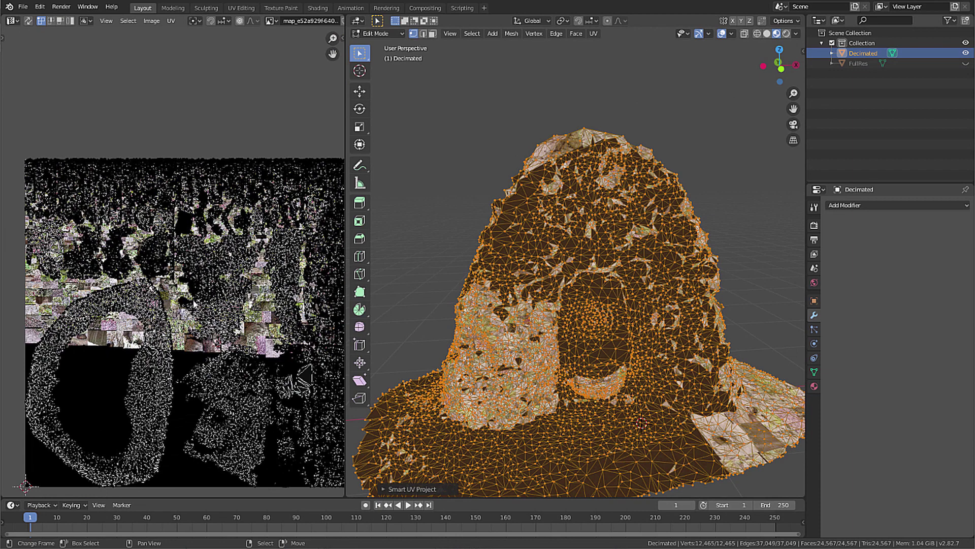
key("Tab")
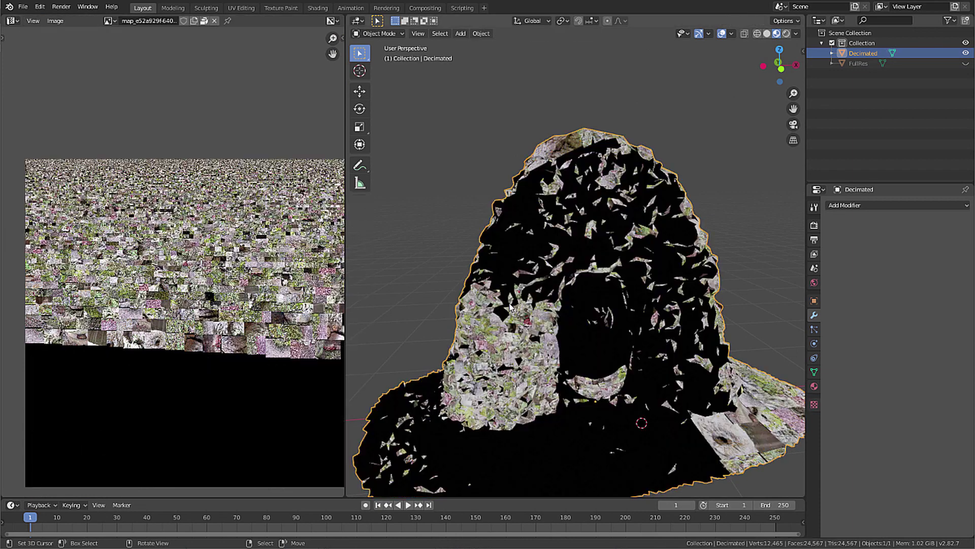
middle_click_drag(594, 220, 538, 209)
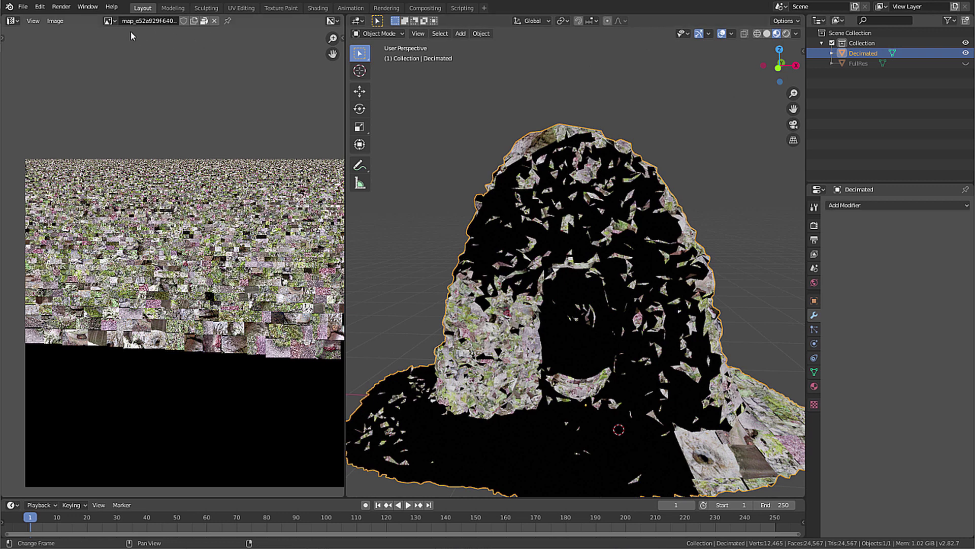
Create a new blank image named Altar at 2048 × 2048 px in the UV Editor
left_click(195, 23)
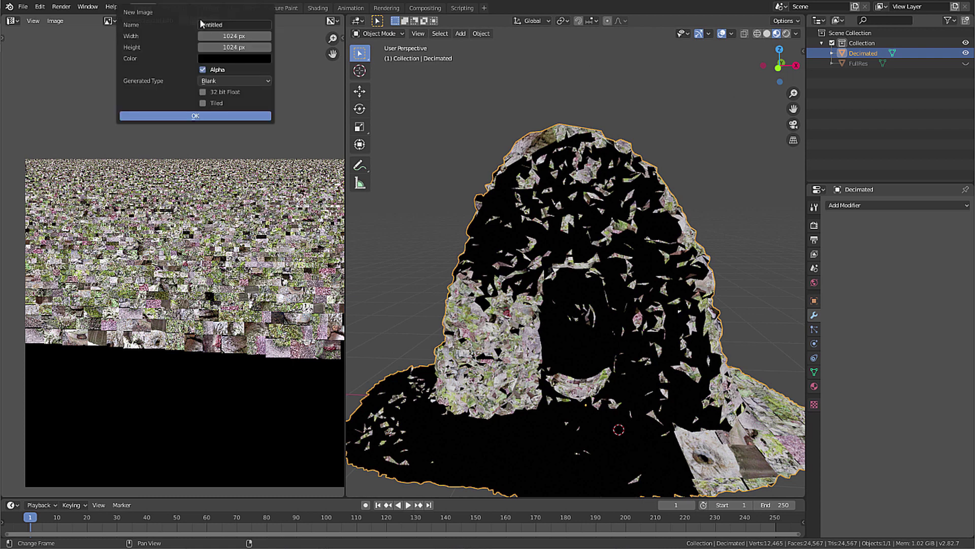
left_click(238, 23)
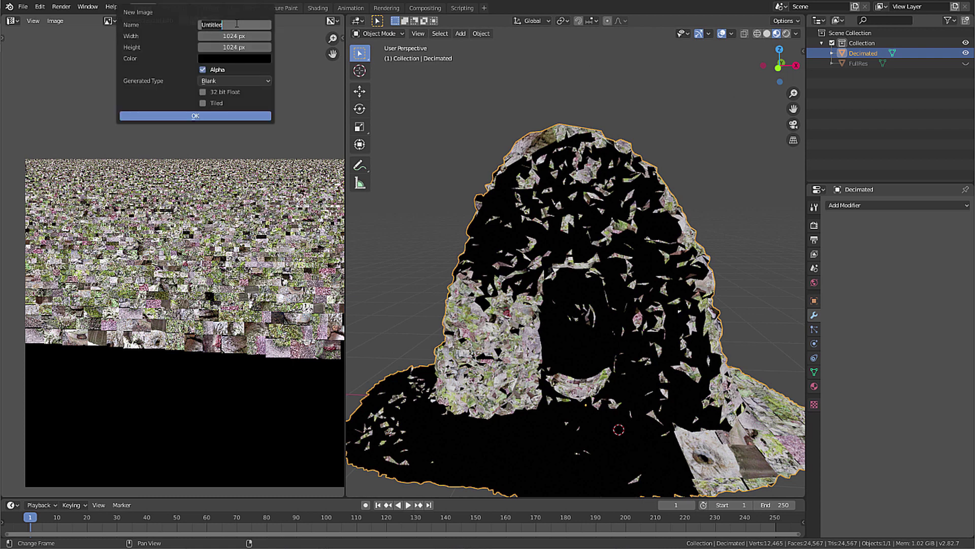
type("Altar")
key("Return")
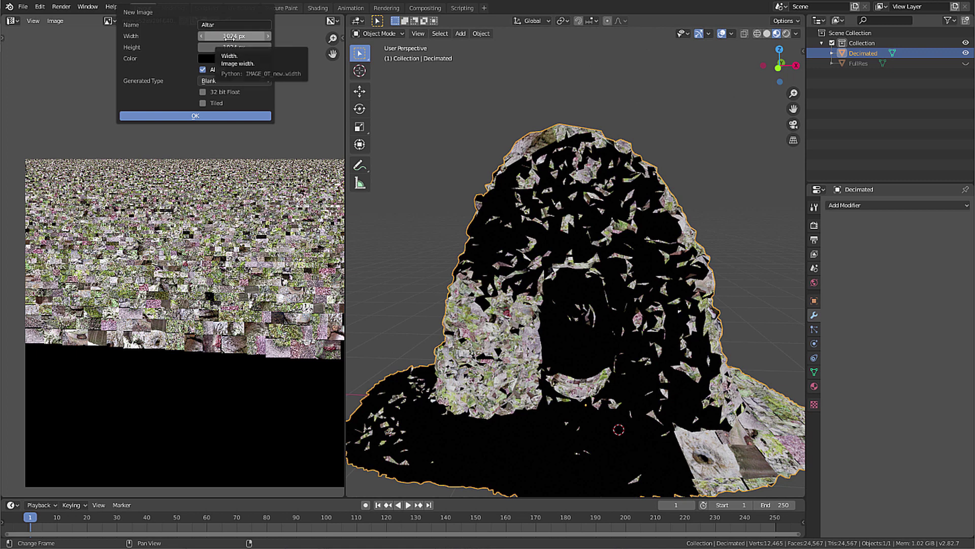
left_click_drag(229, 38, 227, 38)
left_click(222, 36)
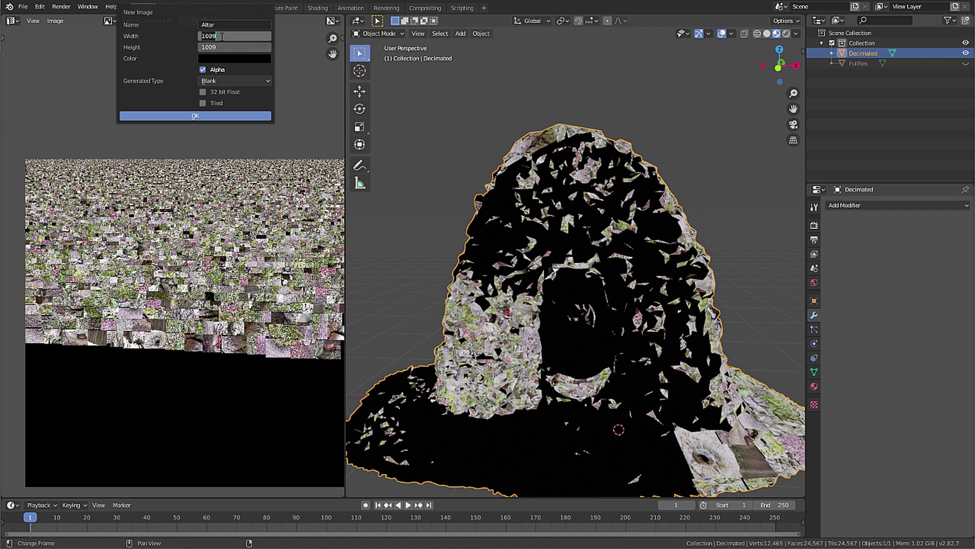
type("2048")
key("Return")
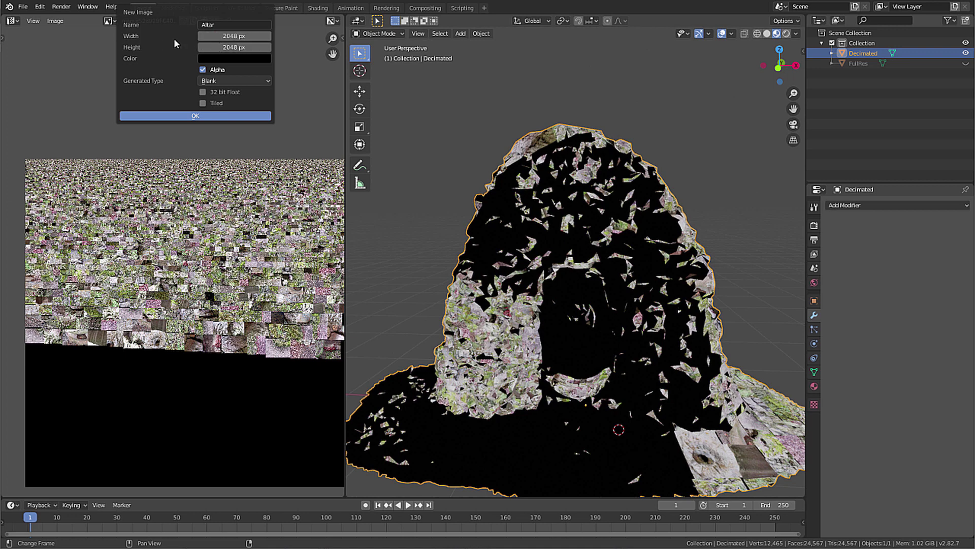
key("Return")
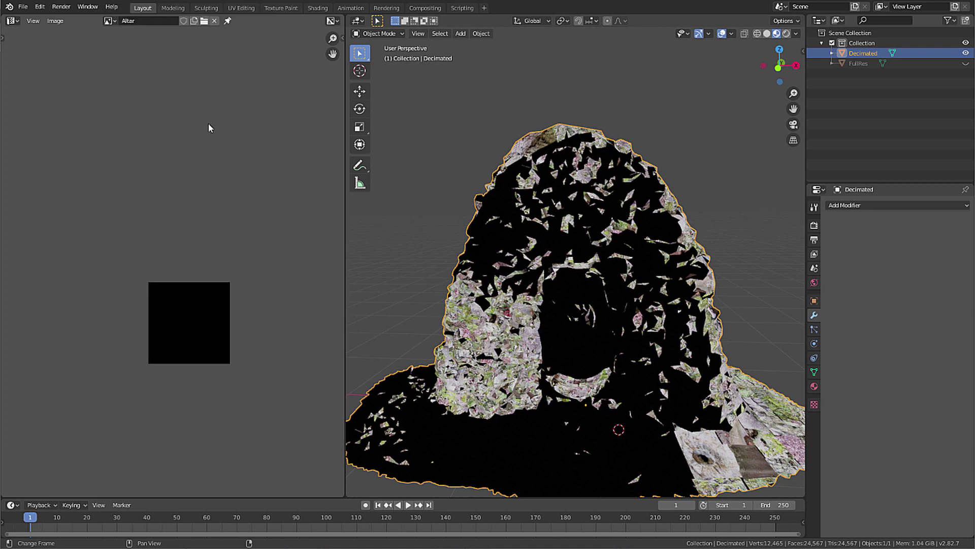
scroll(183, 286, "up", 4)
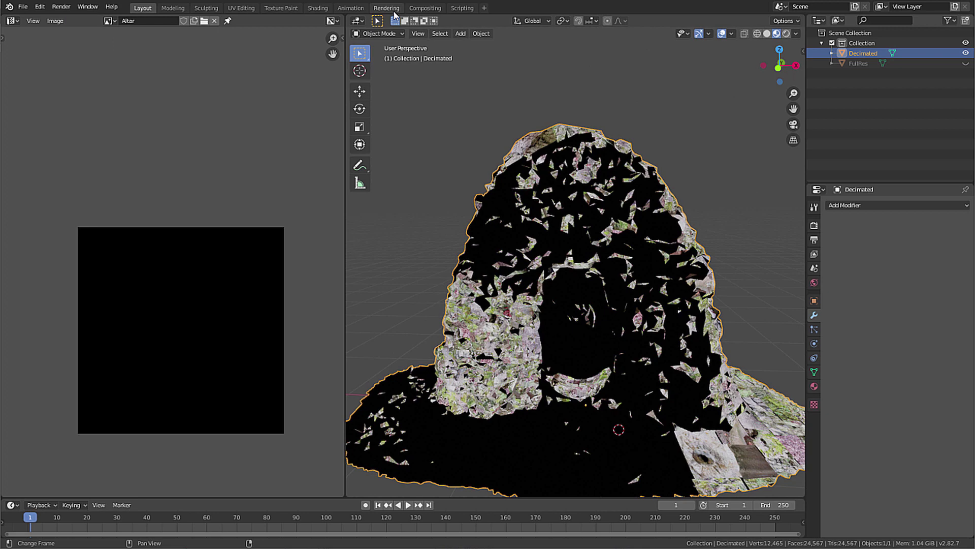
Switch to the Compositing workspace and show the FullRes object's material in a Shader Editor
left_click(416, 9)
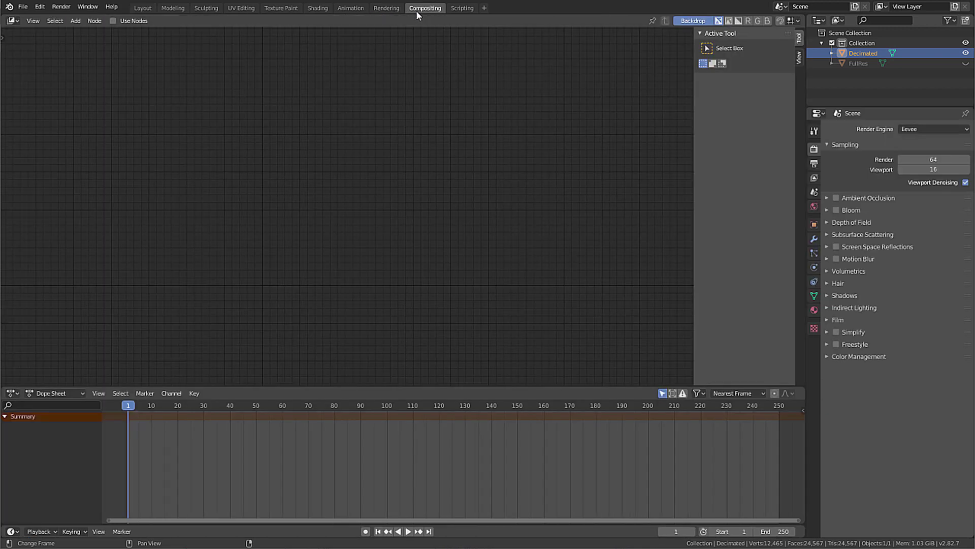
left_click(851, 63)
left_click(13, 20)
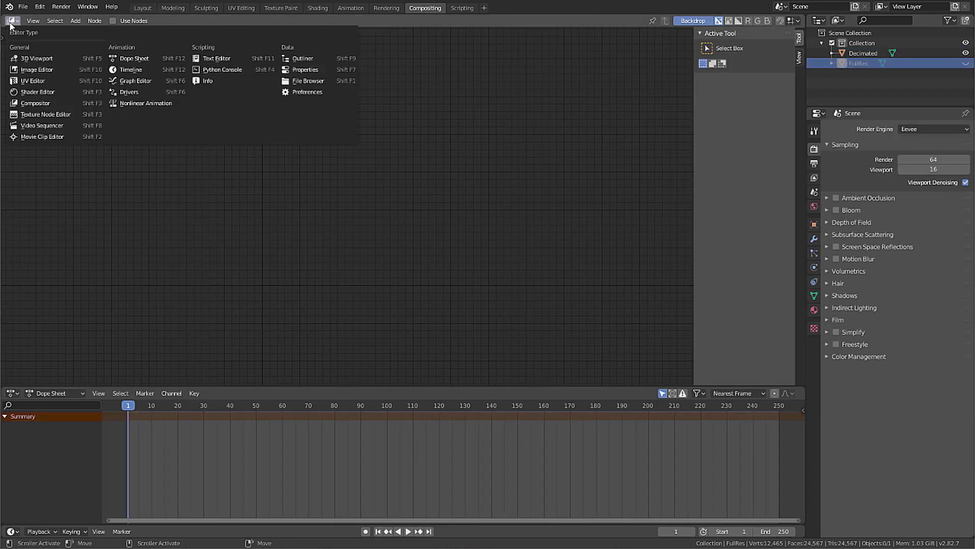
left_click(35, 104)
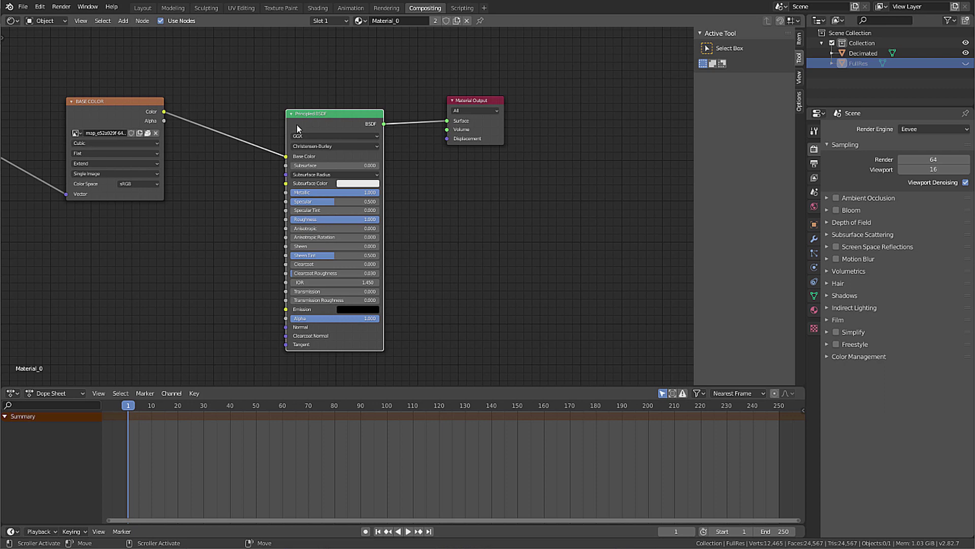
Move the Principled BSDF node down and add an Emission shader above it in the FullRes material
left_click_drag(314, 117, 316, 203)
key("shift+a")
mouse_move(308, 151)
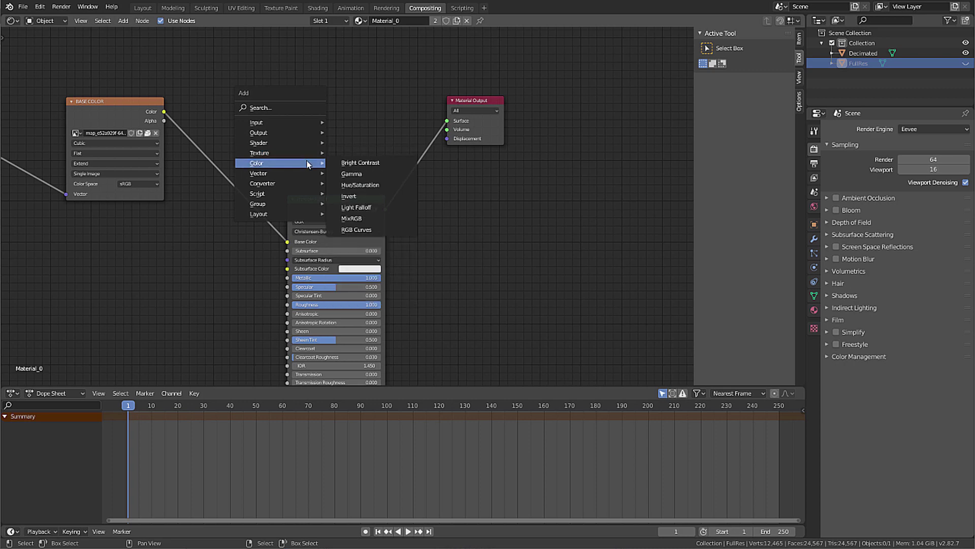
left_click(367, 164)
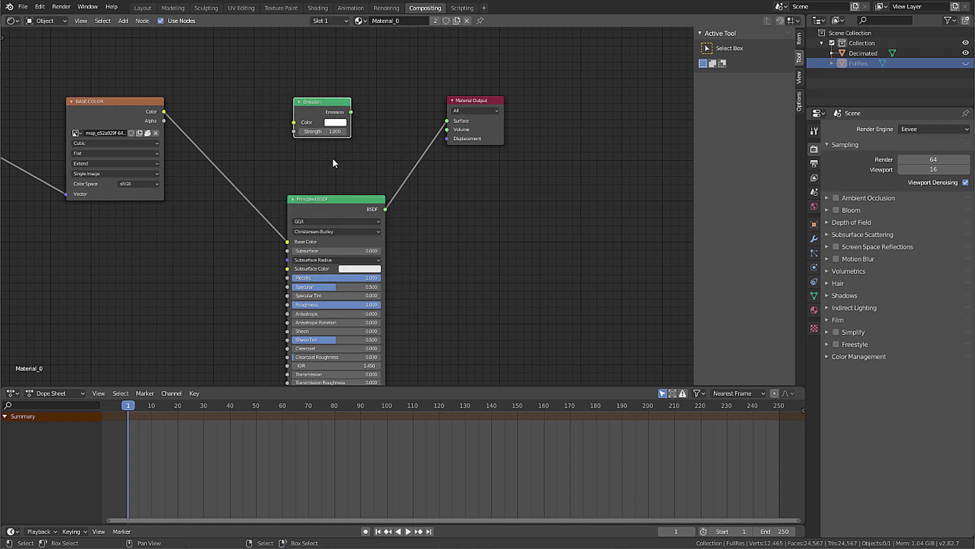
Link the base color texture's Color to the Emission shader and its output to the Material Output's Surface, placing Emission between them
left_click_drag(164, 111, 293, 122)
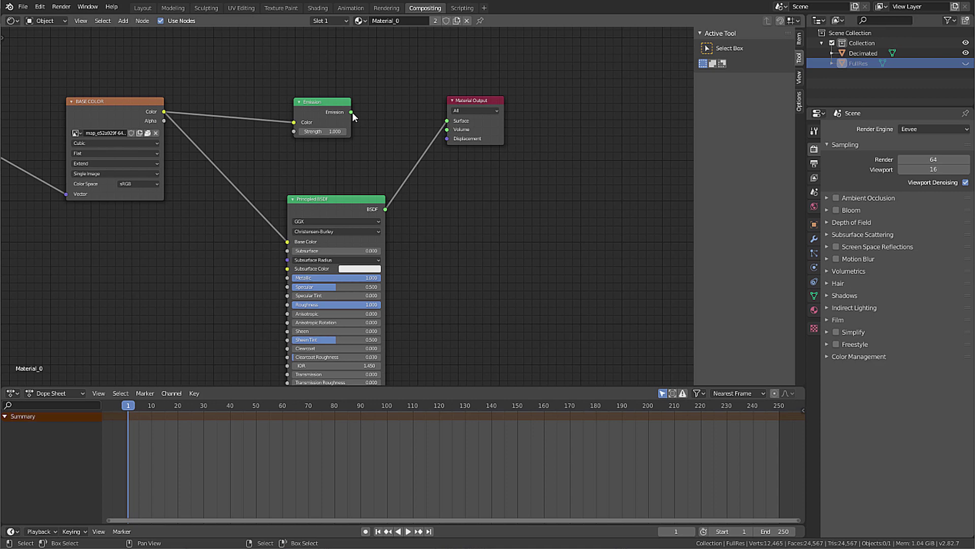
left_click_drag(352, 112, 447, 121)
left_click_drag(319, 104, 314, 84)
left_click_drag(164, 111, 459, 126)
left_click_drag(345, 92, 459, 165)
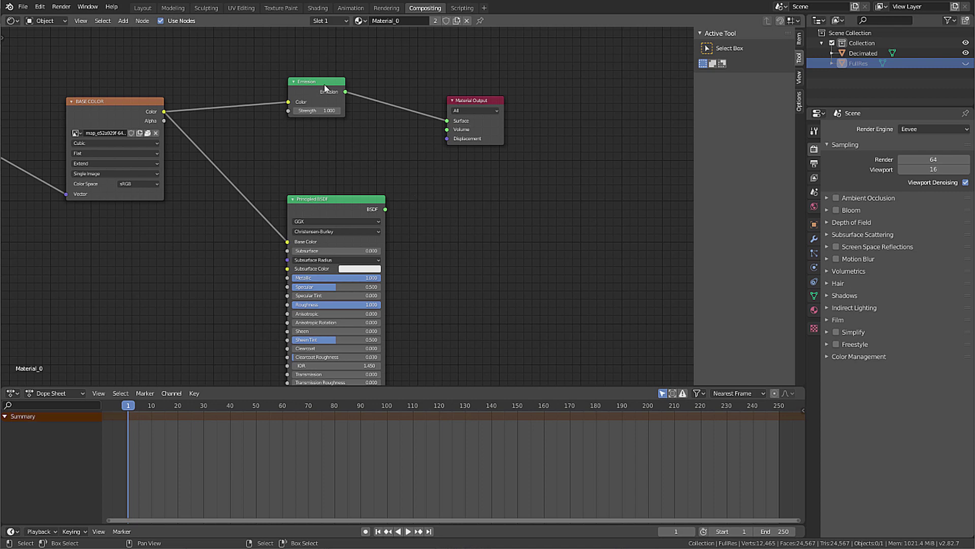
left_click_drag(325, 89, 348, 97)
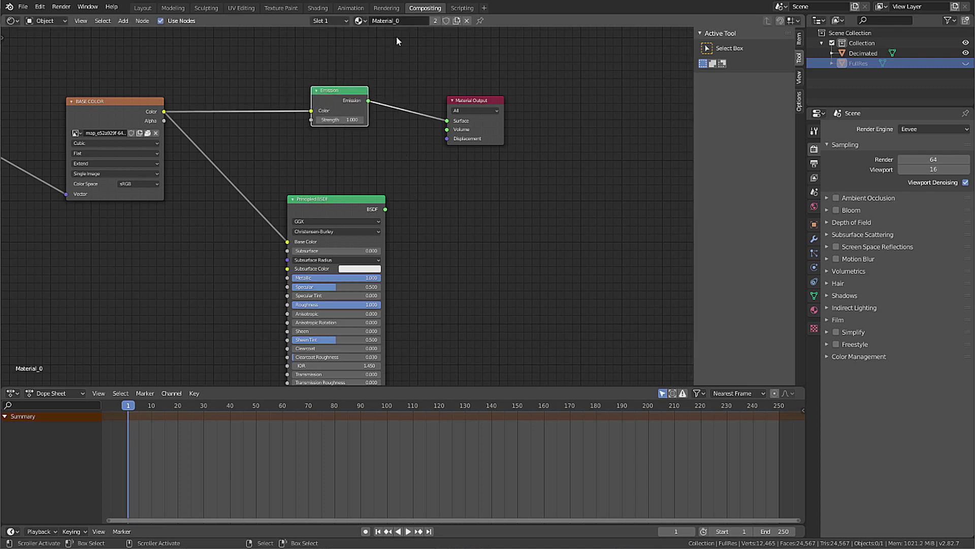
Unlink the scan material from the Decimated object and give it a new material
left_click(908, 53)
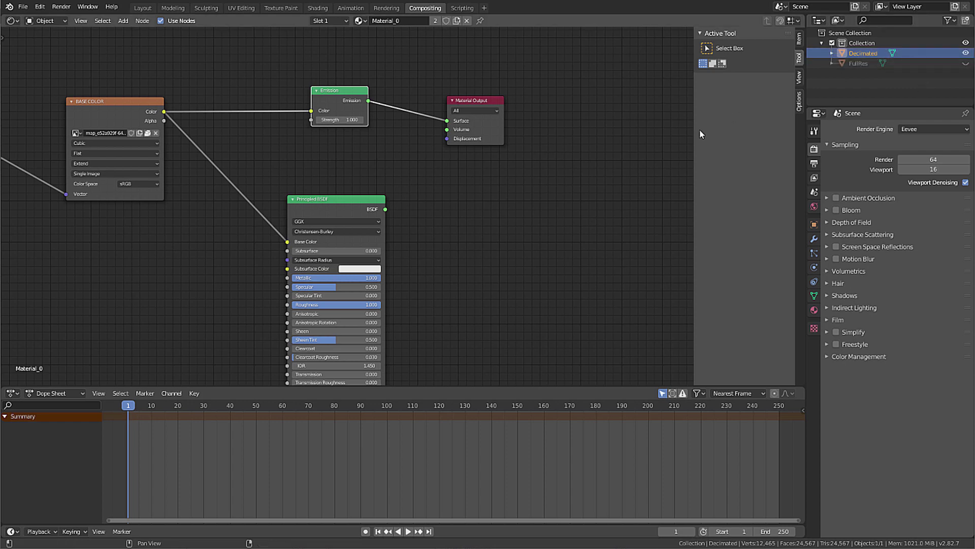
left_click(465, 21)
left_click(426, 23)
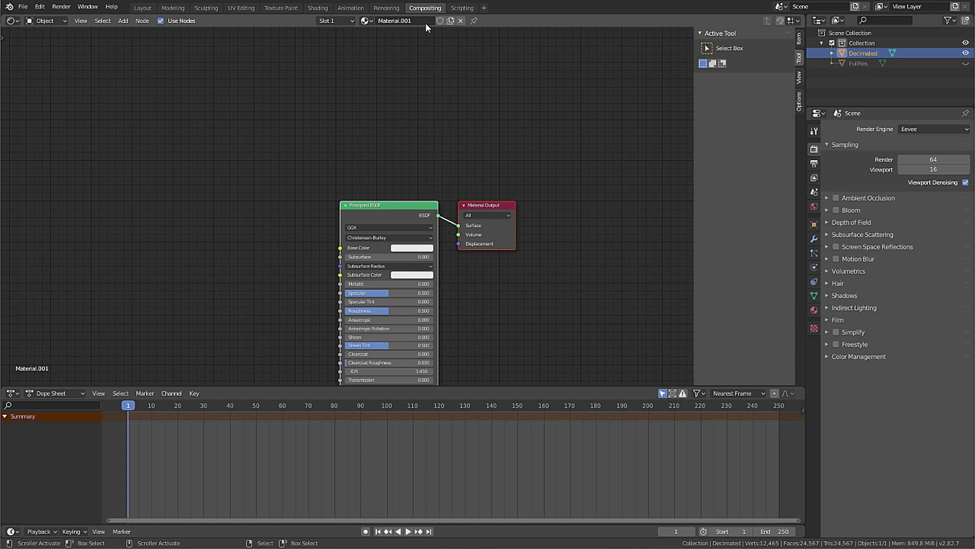
Add an unconnected Image Texture node using the Altar image to the Decimated object's new material, beside the Principled BSDF
scroll(363, 214, "left", 6, "ctrl")
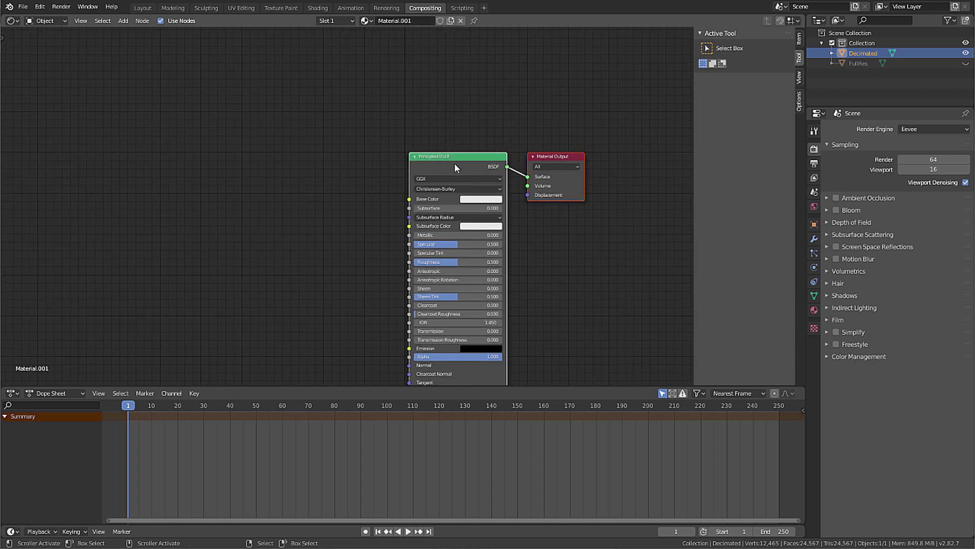
key("shift+a")
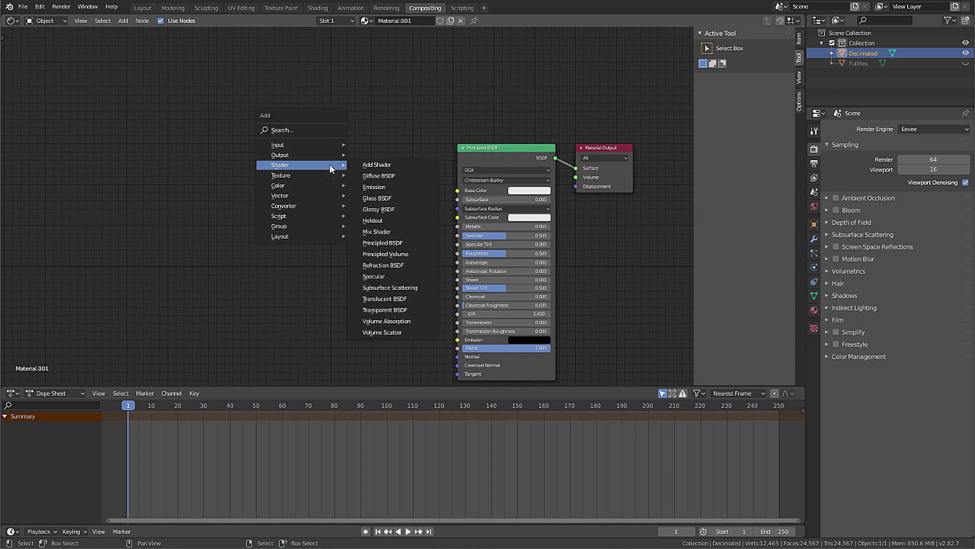
mouse_move(330, 156)
mouse_move(323, 175)
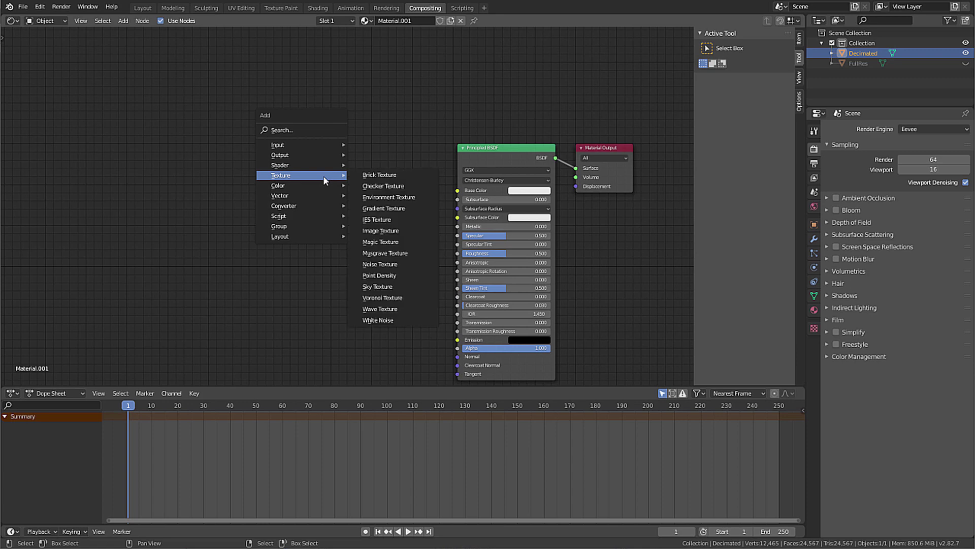
left_click(381, 231)
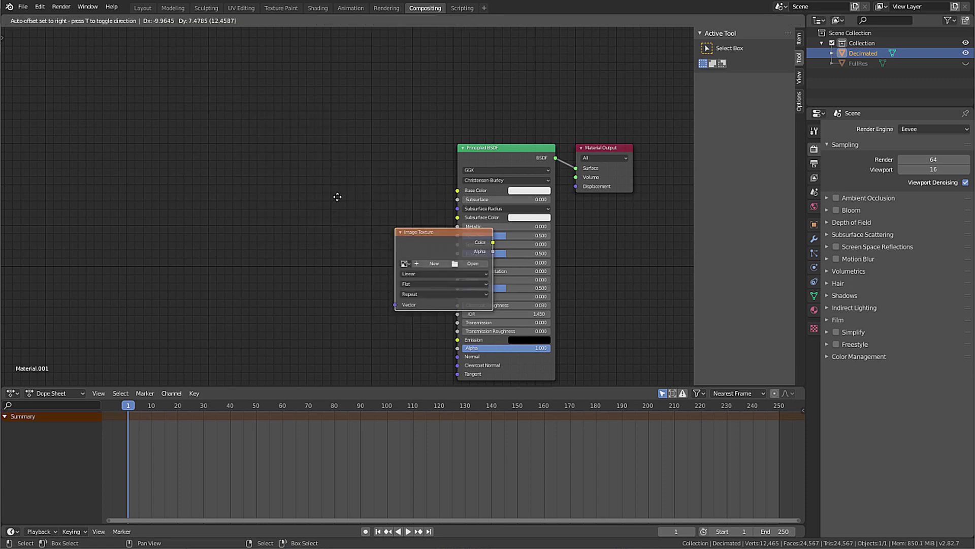
left_click(305, 199)
left_click(304, 199)
left_click(330, 224)
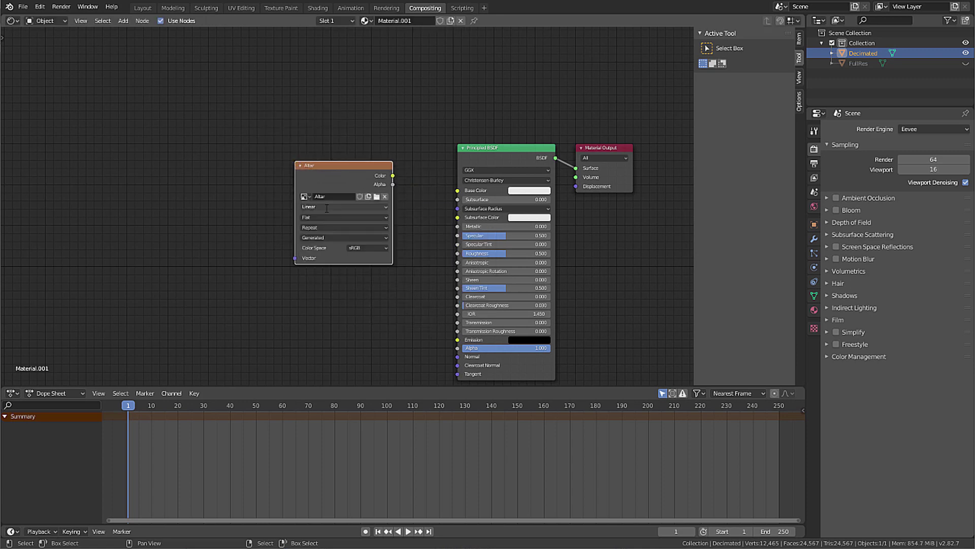
left_click_drag(306, 159, 270, 121)
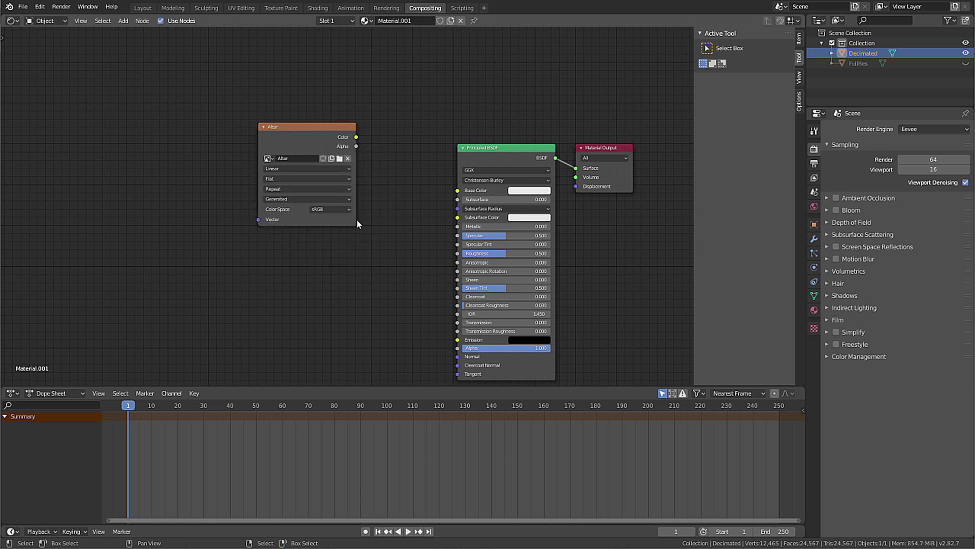
left_click_drag(357, 221, 364, 220)
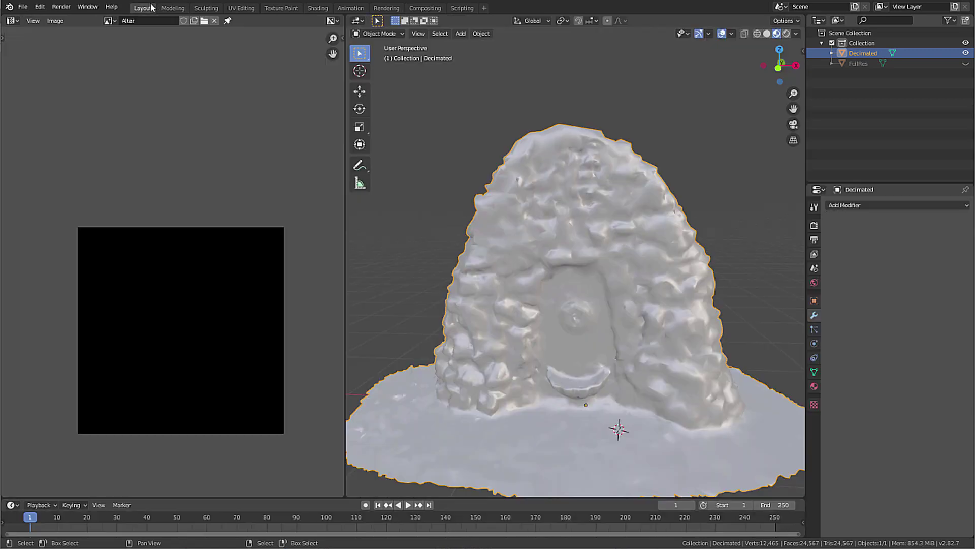
Return to the Layout workspace, unhide FullRes, and select FullRes plus Decimated with Decimated as the active object
left_click(143, 8)
left_click(966, 63)
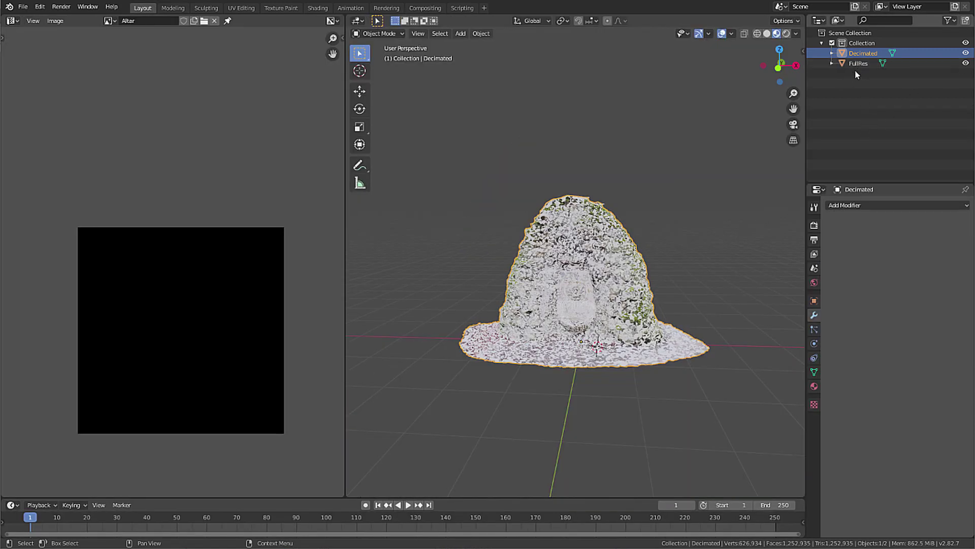
middle_click_drag(676, 213, 707, 203)
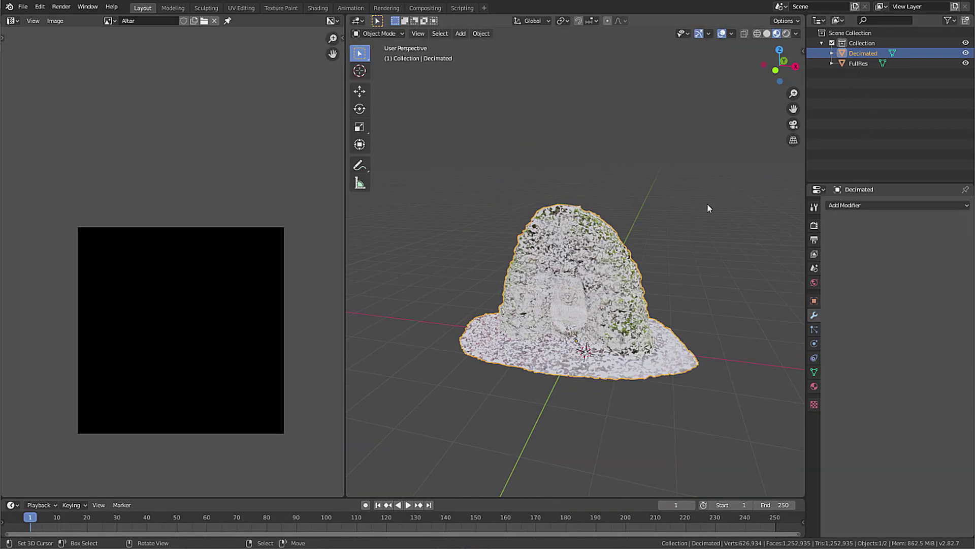
left_click(850, 62)
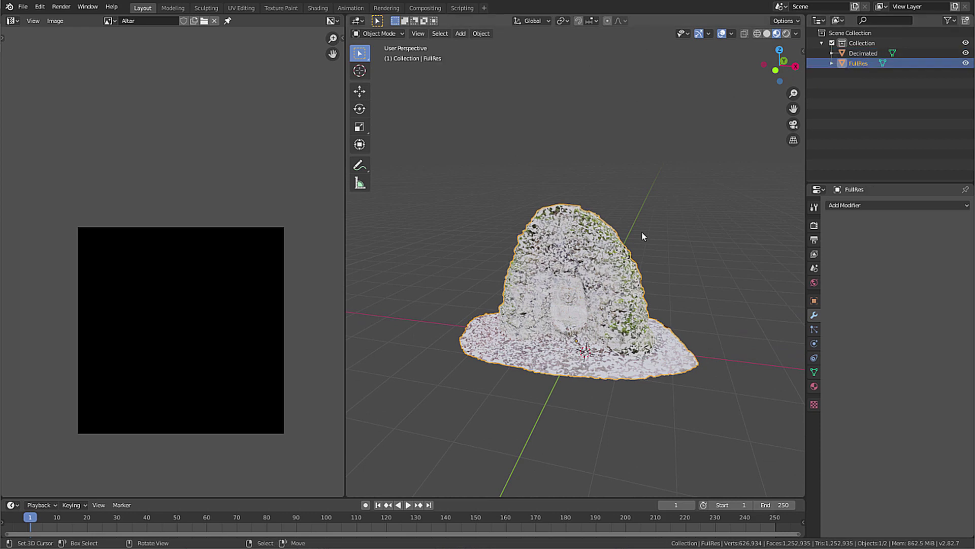
left_click(615, 249, "shift")
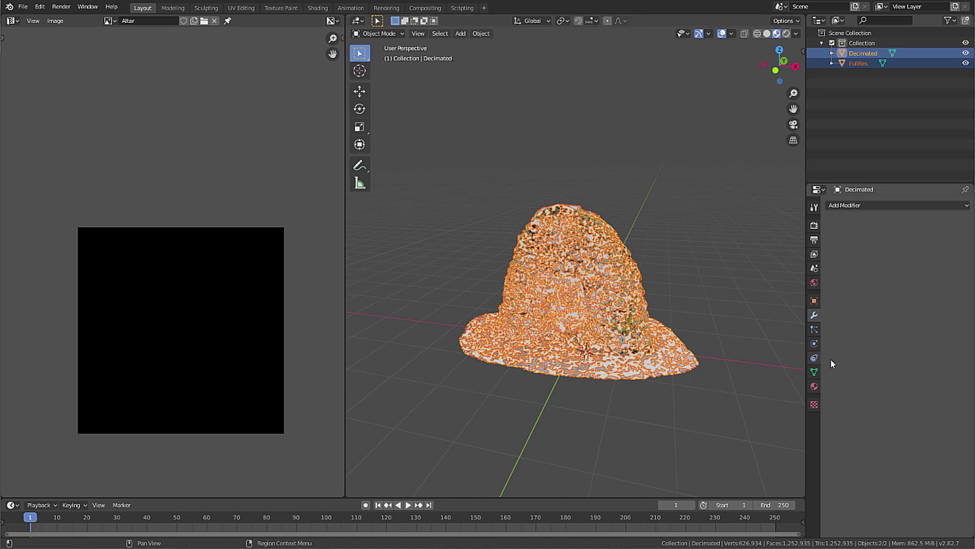
Set the render engine to Cycles and its device to GPU Compute
left_click(814, 225)
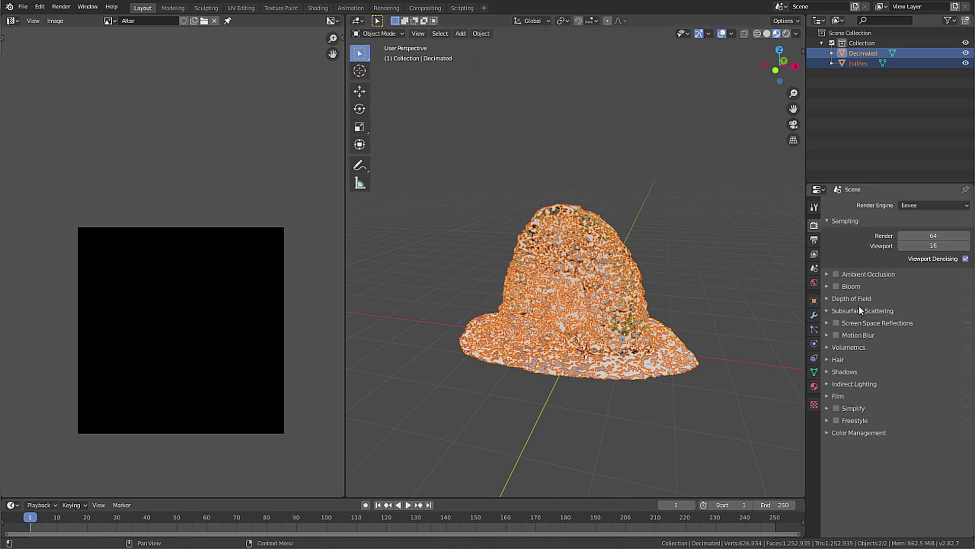
left_click(933, 205)
left_click(955, 239)
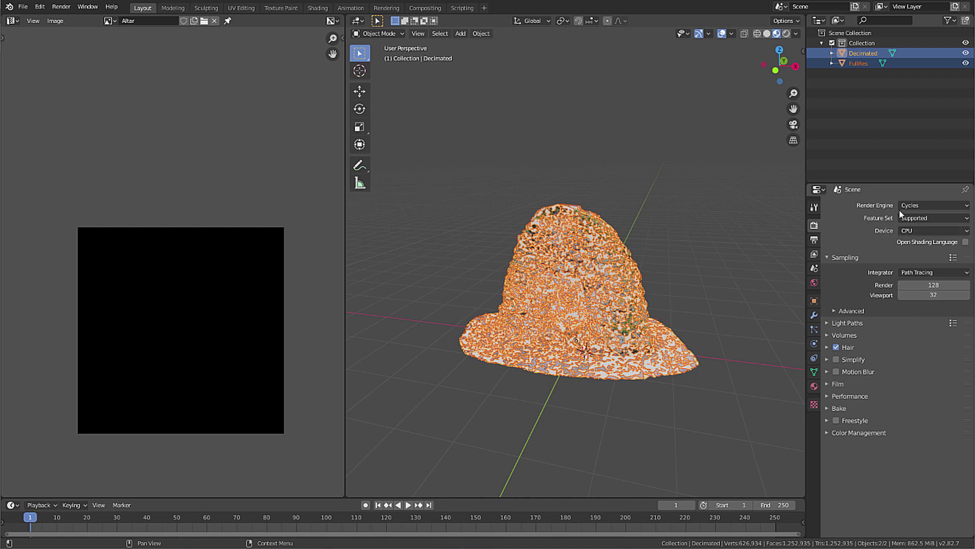
left_click(920, 231)
left_click(927, 254)
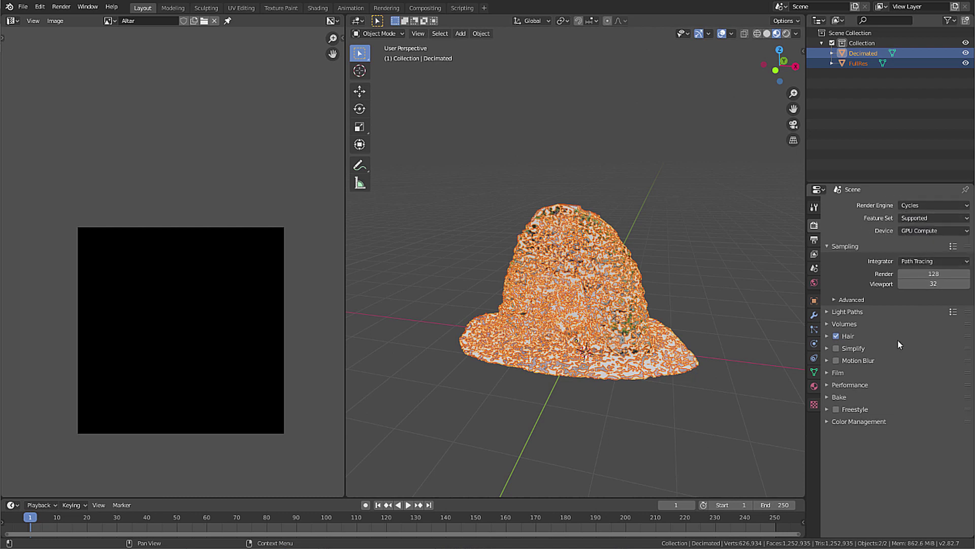
Set all the Light Paths max bounces, from Total to Volume, to 1 and open the Bake settings
left_click(844, 312)
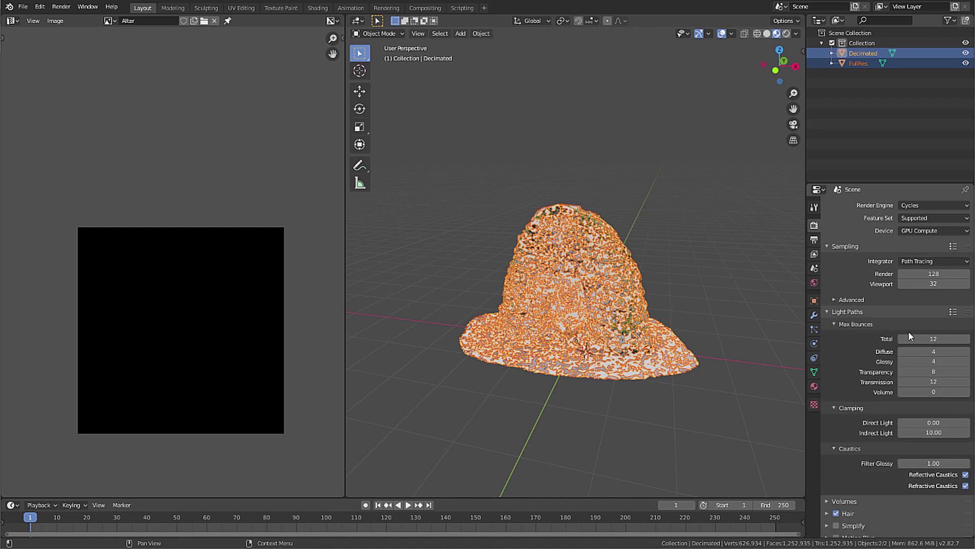
left_click_drag(919, 339, 919, 391)
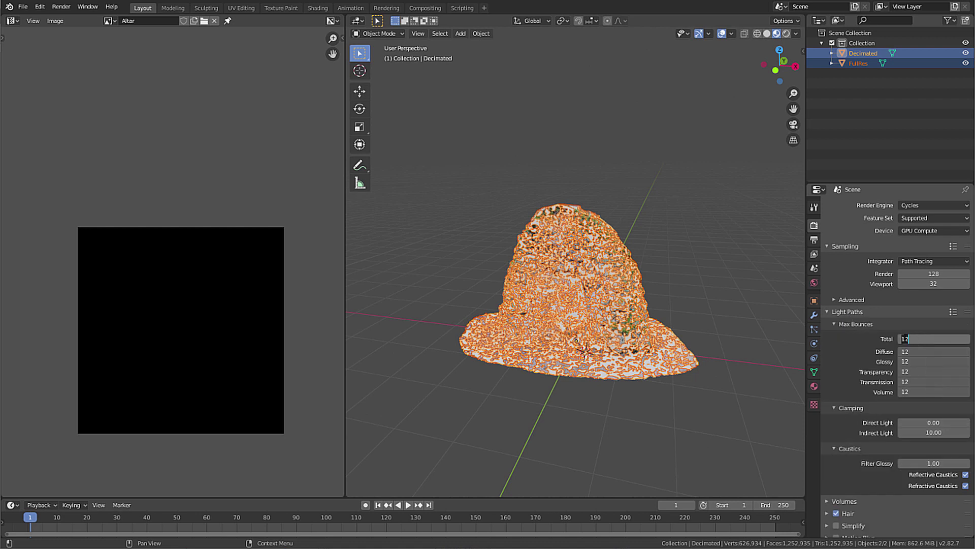
type("1")
key("Return")
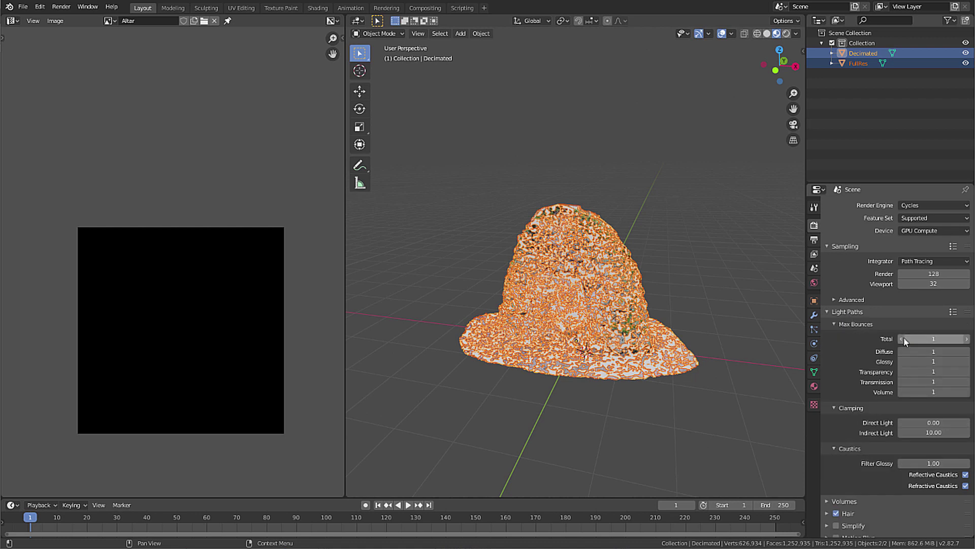
left_click(827, 312)
left_click(833, 400)
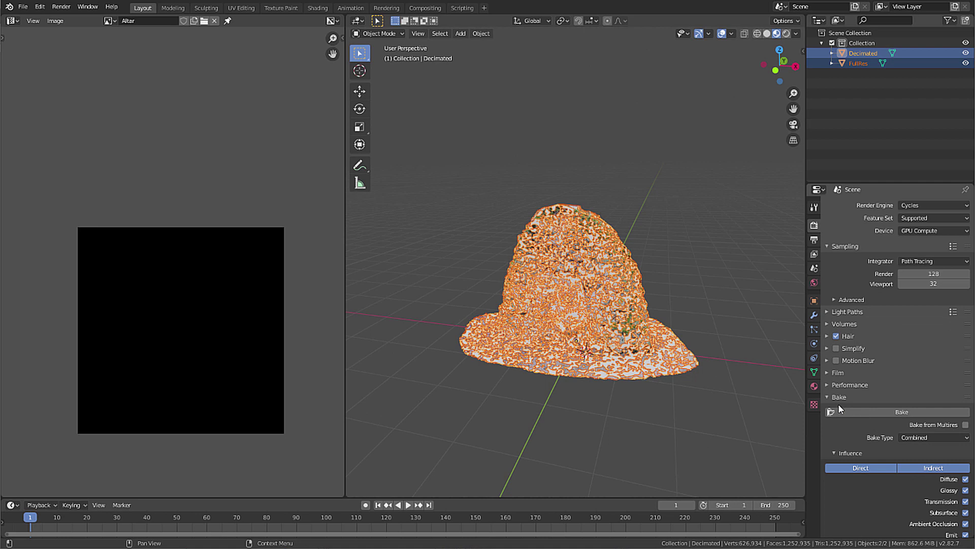
Set the bake type to Emit in the Cycles bake settings
scroll(835, 406, "down", 4)
scroll(834, 410, "down", 1)
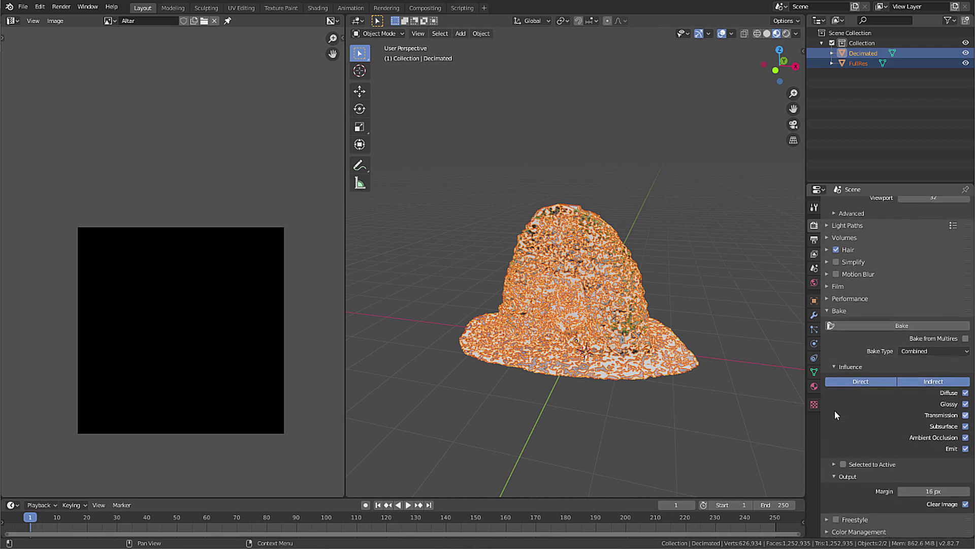
left_click(927, 351)
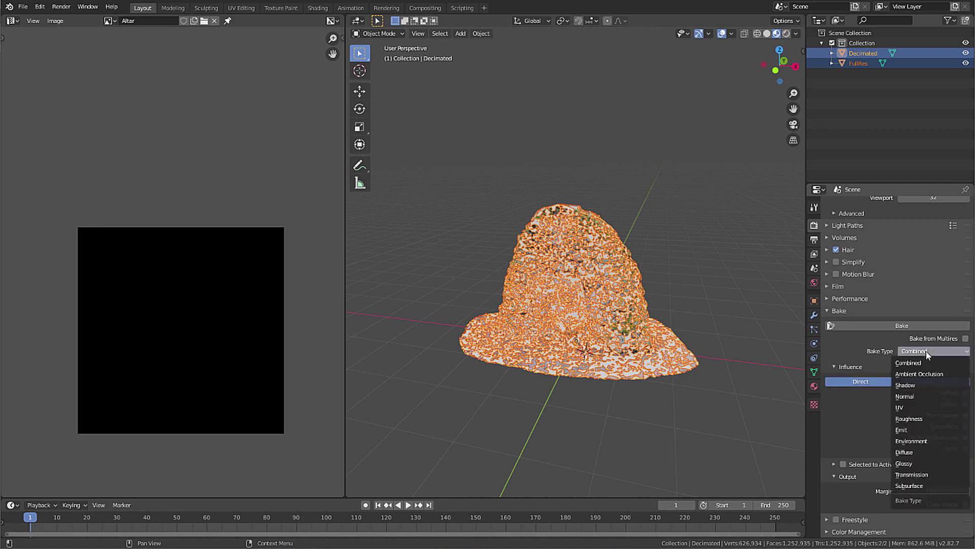
left_click(918, 430)
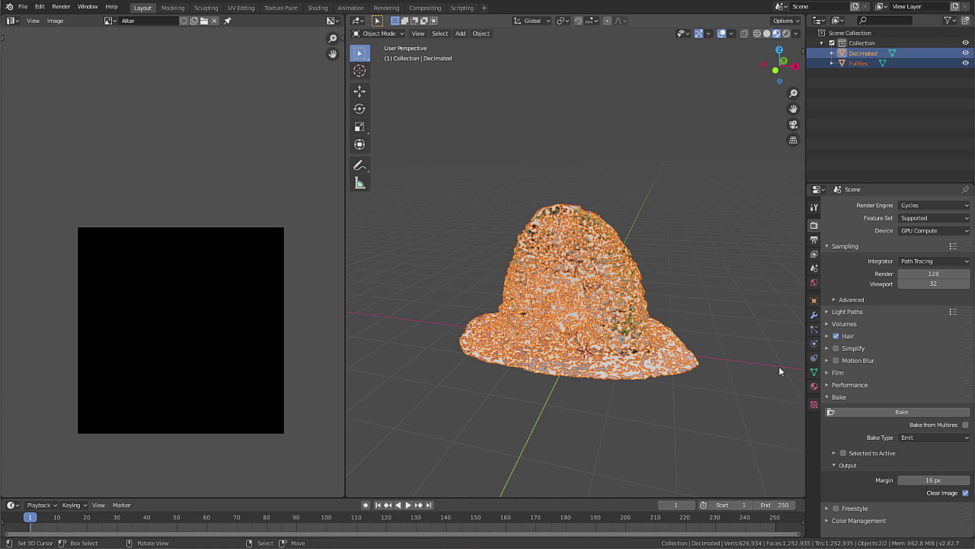
Enable Selected to Active for the bake and expand its options
left_click(844, 453)
left_click(832, 454)
scroll(842, 434, "down", 1)
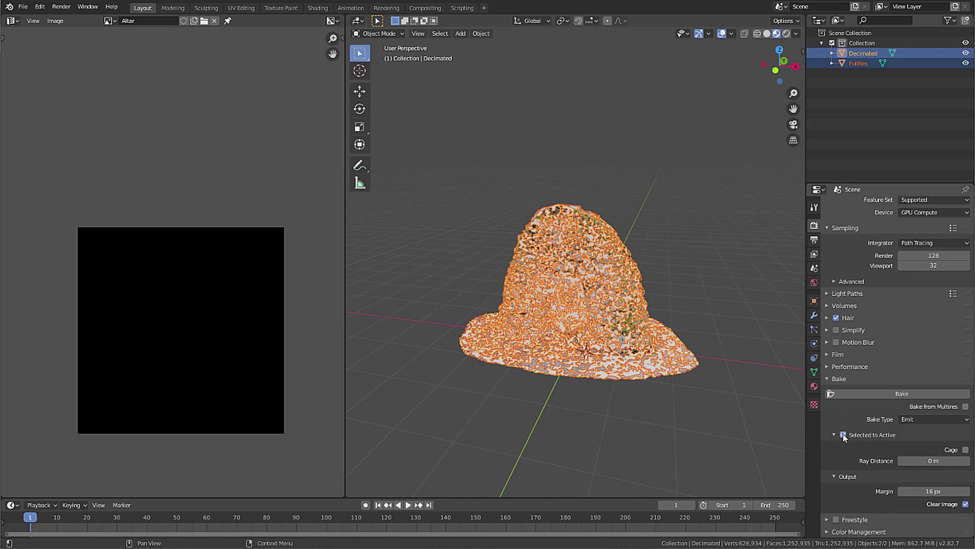
left_click(844, 436)
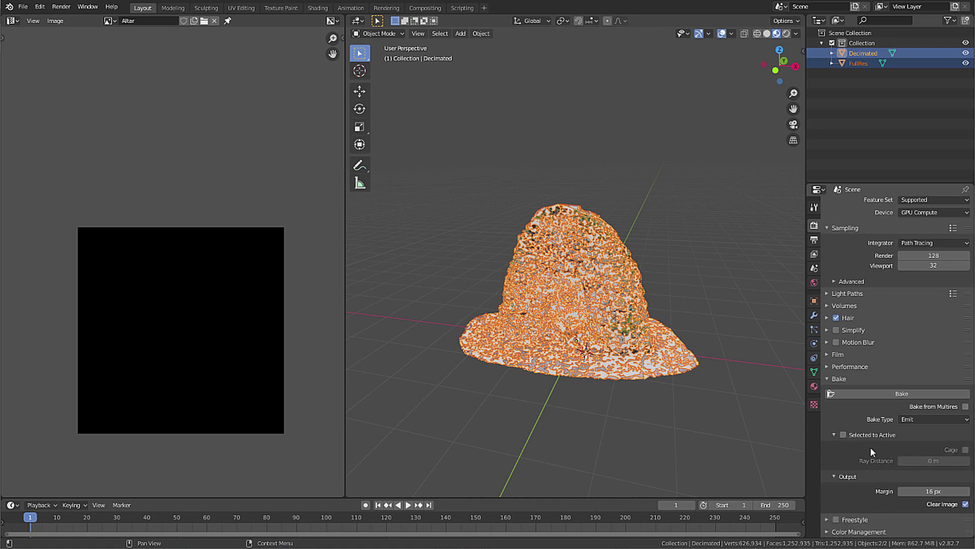
left_click(844, 435)
Set the bake's ray distance to 0.25 m
scroll(737, 437, "up", 6)
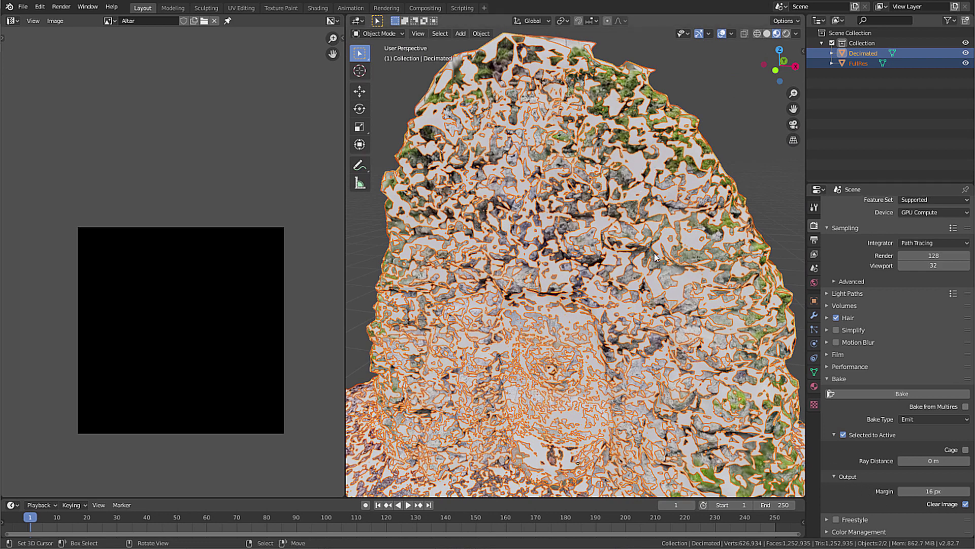
middle_click_drag(587, 167, 691, 118)
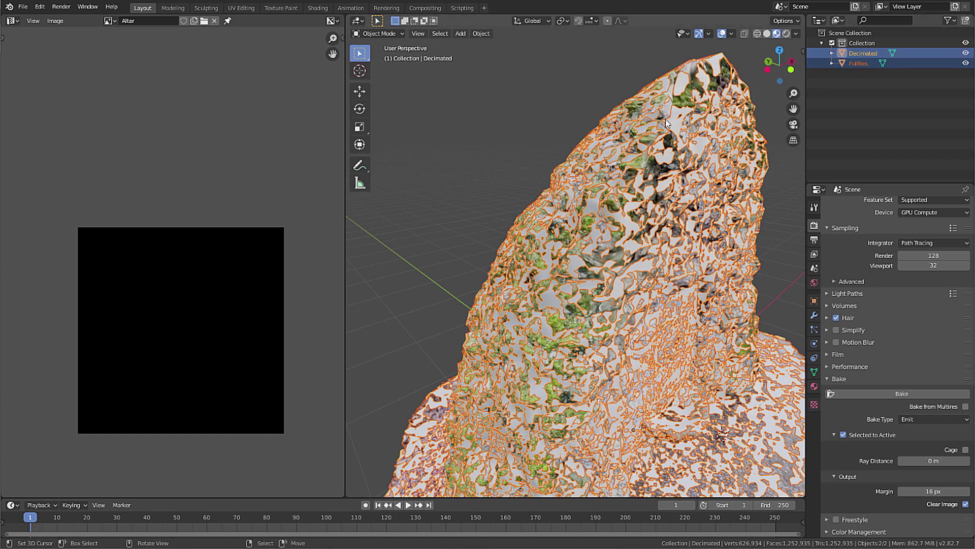
middle_click_drag(593, 153, 654, 389)
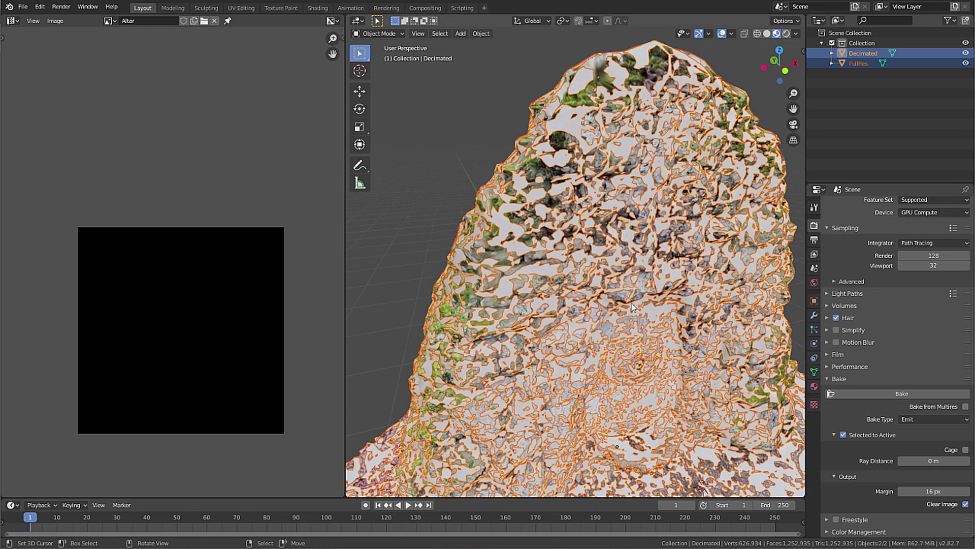
scroll(570, 252, "down", 4)
left_click(922, 461)
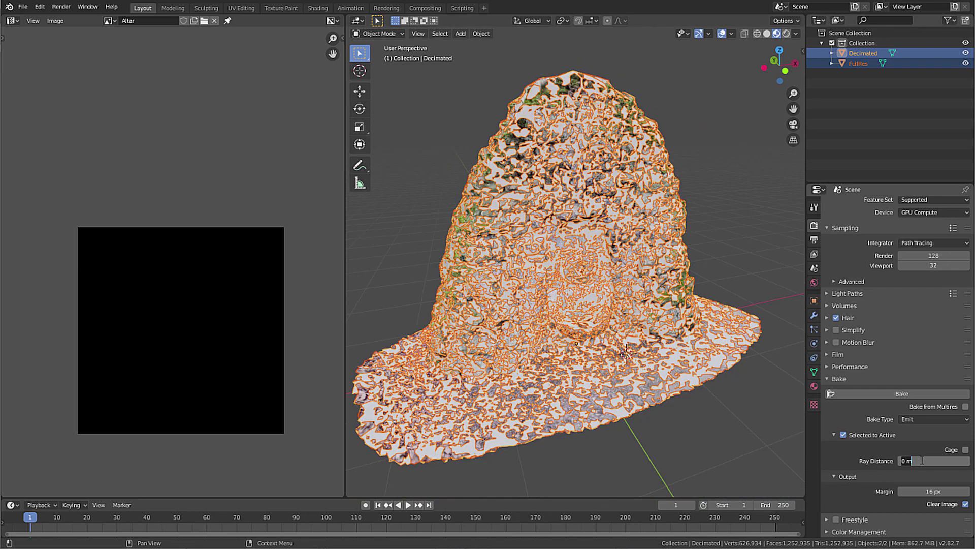
key("BackSpace")
key("Return")
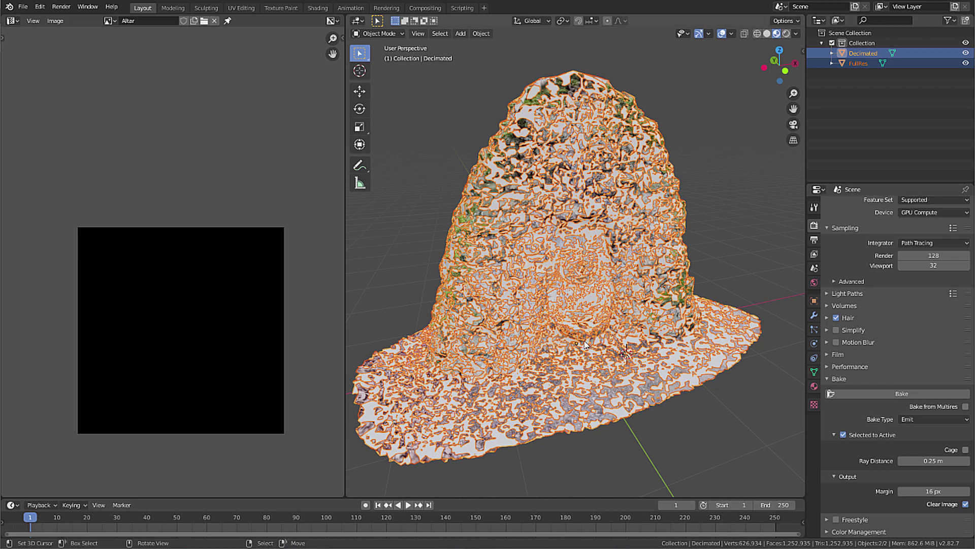
Bake the FullRes color onto the Decimated object's Altar image
middle_click_drag(585, 344, 600, 361)
scroll(600, 361, "up", 2)
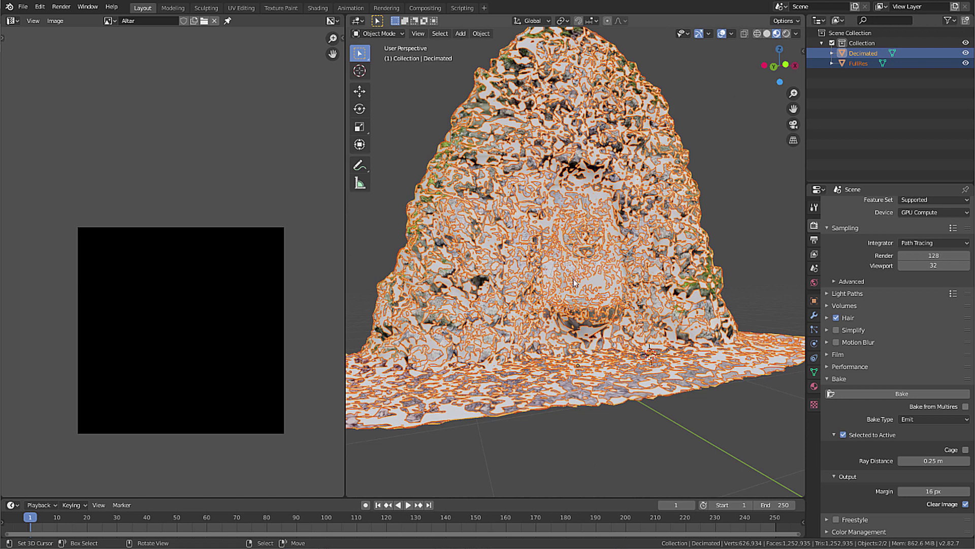
left_click(900, 395)
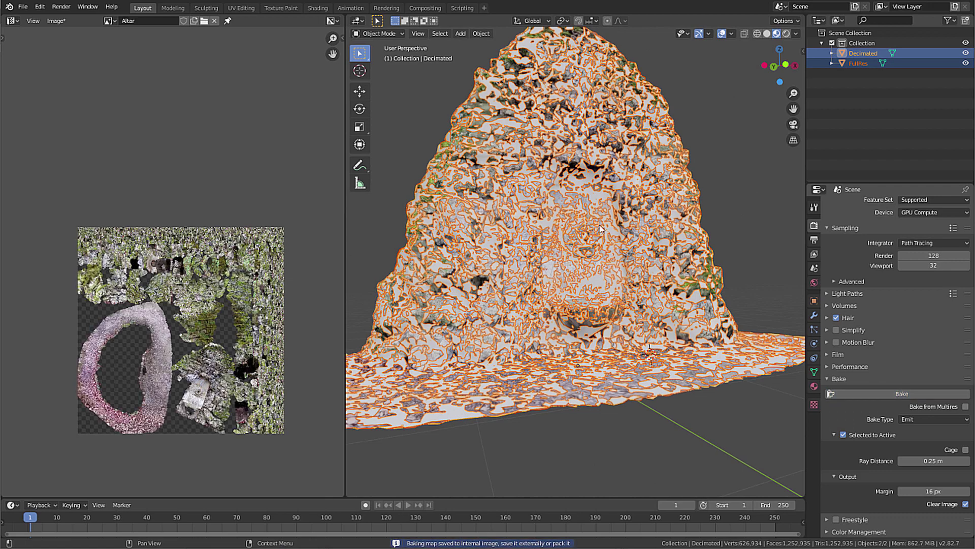
scroll(20, 320, "up", 5)
Hide FullRes and connect the Altar texture's Color to the Material Output's Surface in Decimated's material, moving the Principled BSDF aside
left_click(965, 63)
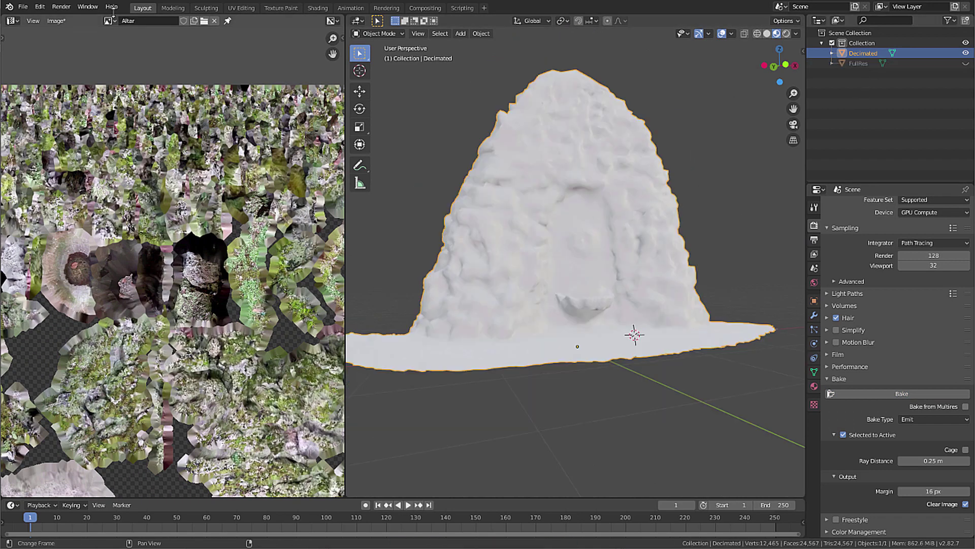
left_click(425, 8)
left_click_drag(371, 136, 577, 168)
left_click_drag(508, 147, 453, 249)
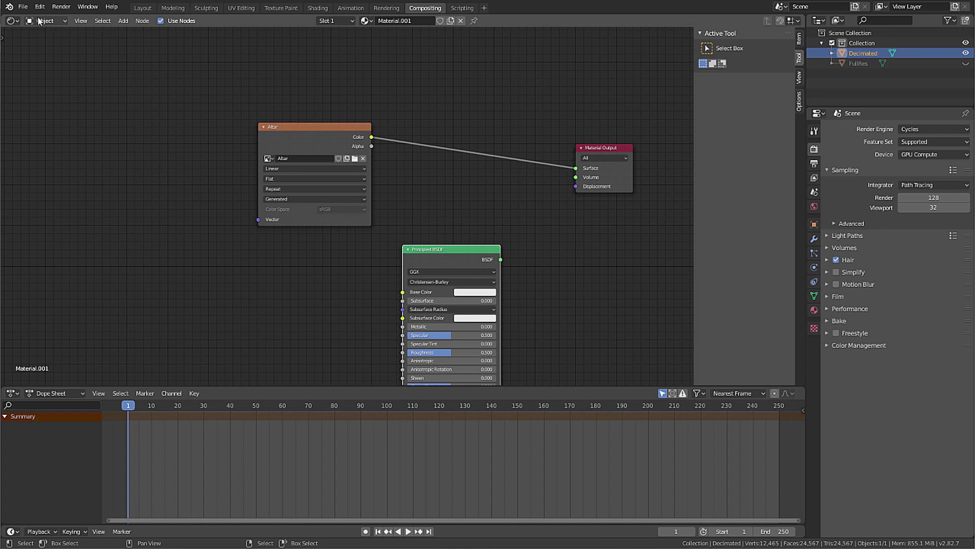
Turn the node editor into a 3D viewport and show the Decimated model from the front with Material Preview shading
left_click(12, 20)
left_click(31, 61)
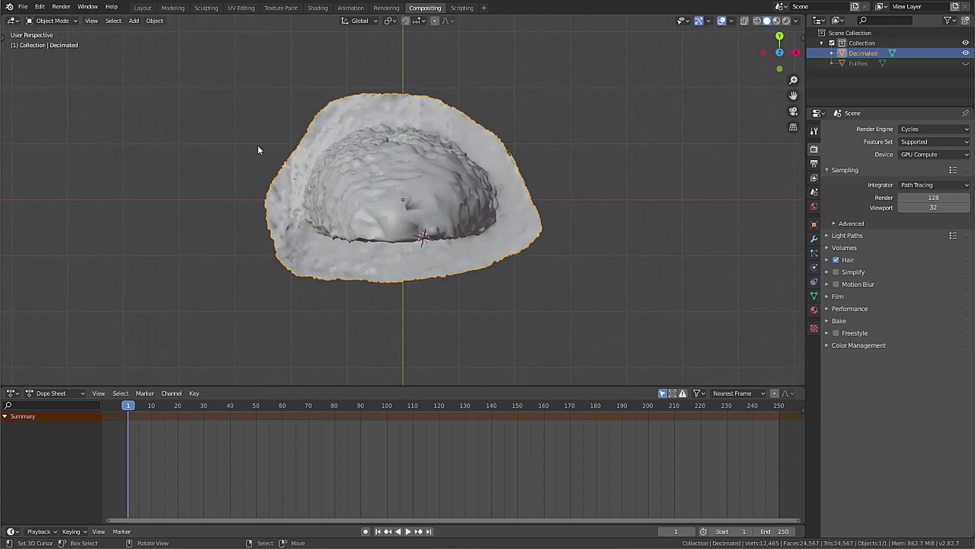
middle_click_drag(434, 260, 407, 147)
key("z")
left_click(413, 203)
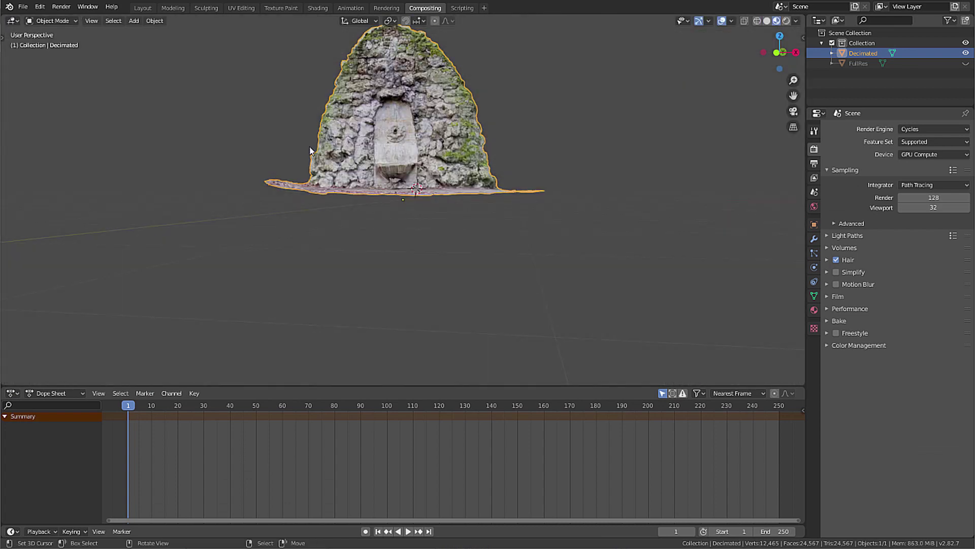
Examine the baked texture on the Decimated model, especially the rocks, the basin and the ground in front
scroll(324, 206, "up", 8)
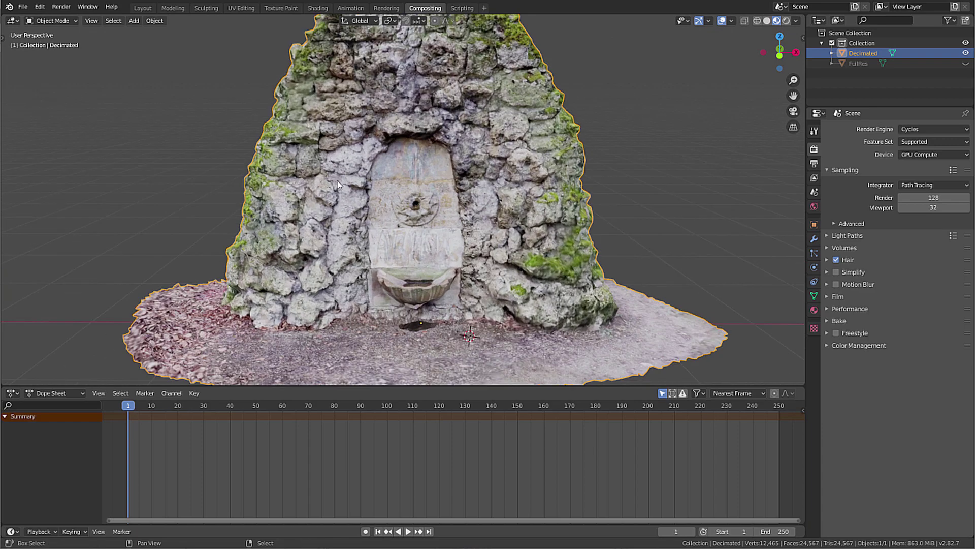
scroll(338, 232, "up", 2)
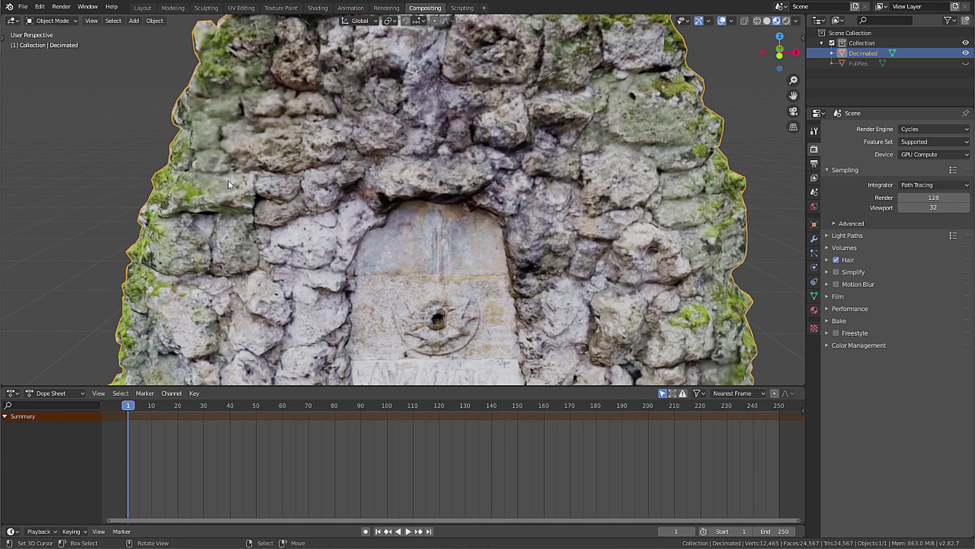
scroll(428, 272, "down", 4)
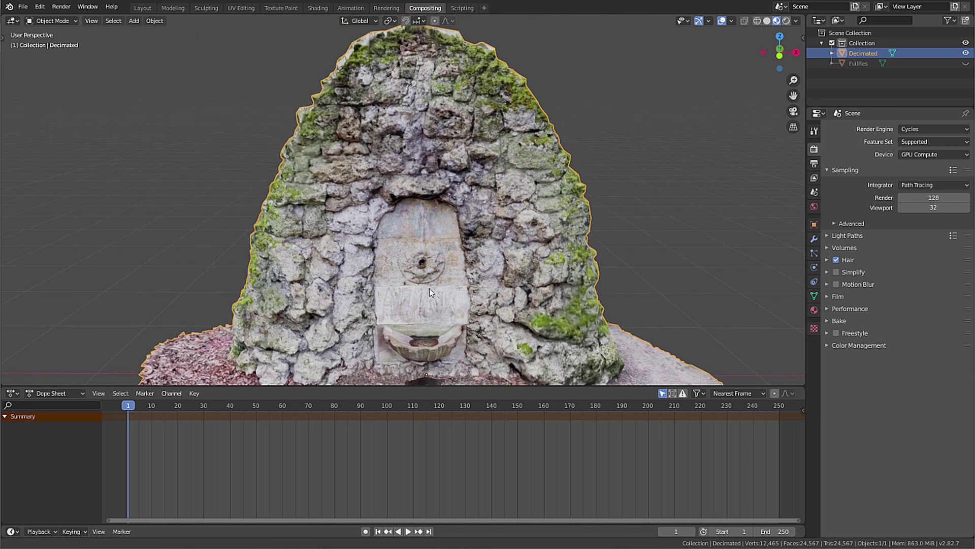
middle_click_drag(405, 317, 450, 314)
scroll(443, 327, "up", 6)
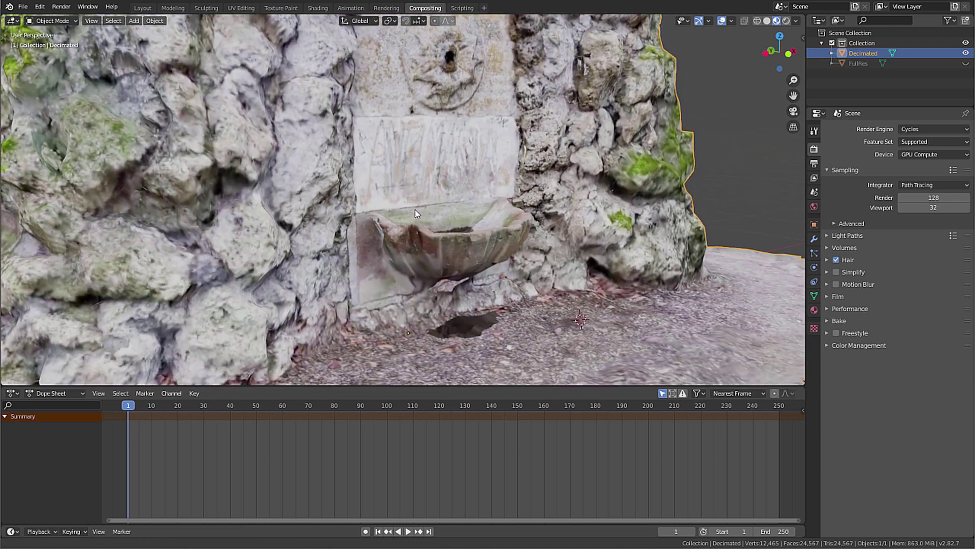
middle_click_drag(415, 227, 414, 221)
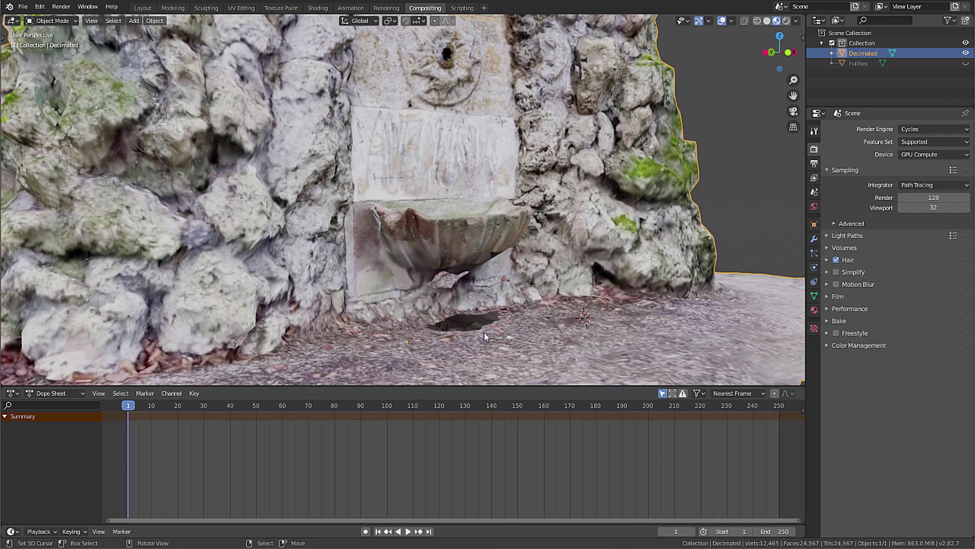
scroll(474, 235, "down", 7)
scroll(455, 278, "up", 3)
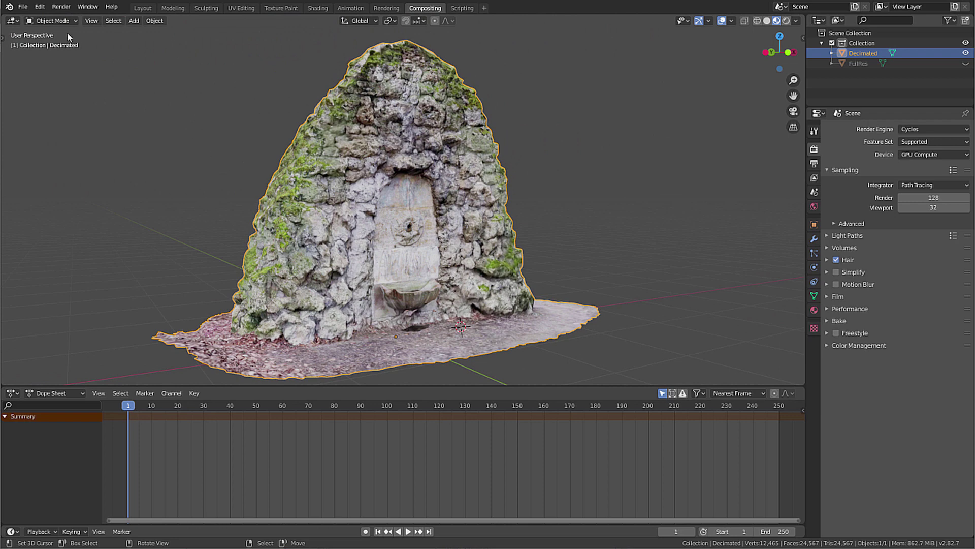
Export only the selected Decimated object as Altar.fbx to the Unity project's Assets\fbx folder
left_click(23, 6)
mouse_move(51, 153)
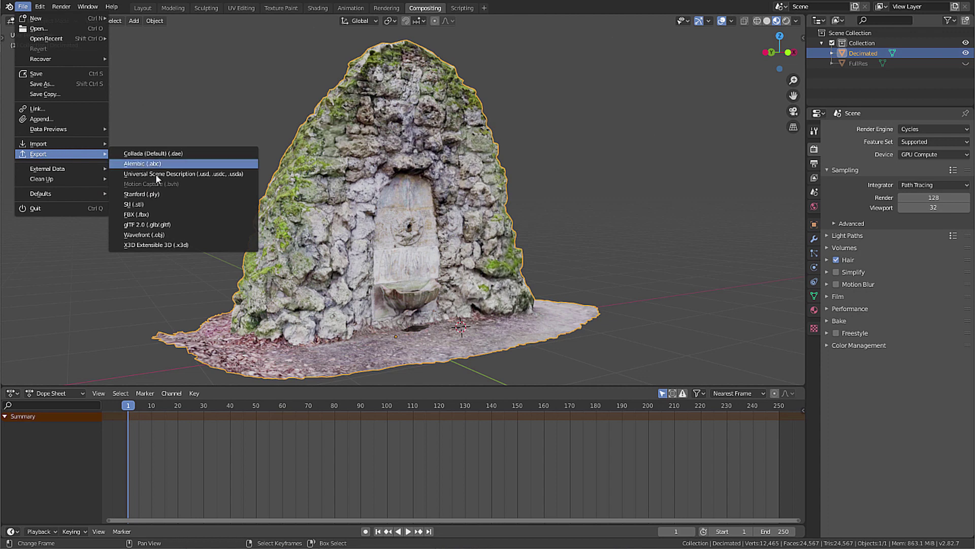
left_click(152, 217)
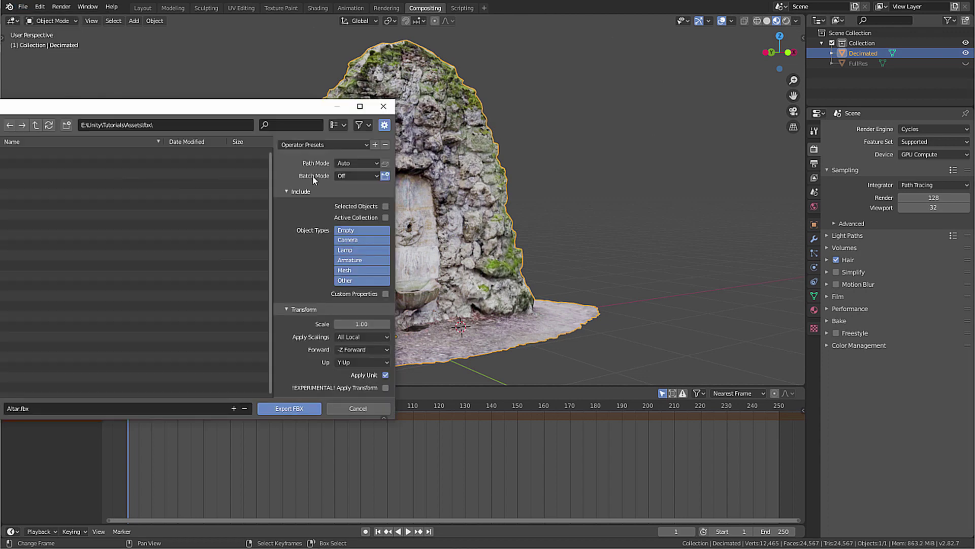
left_click(385, 206)
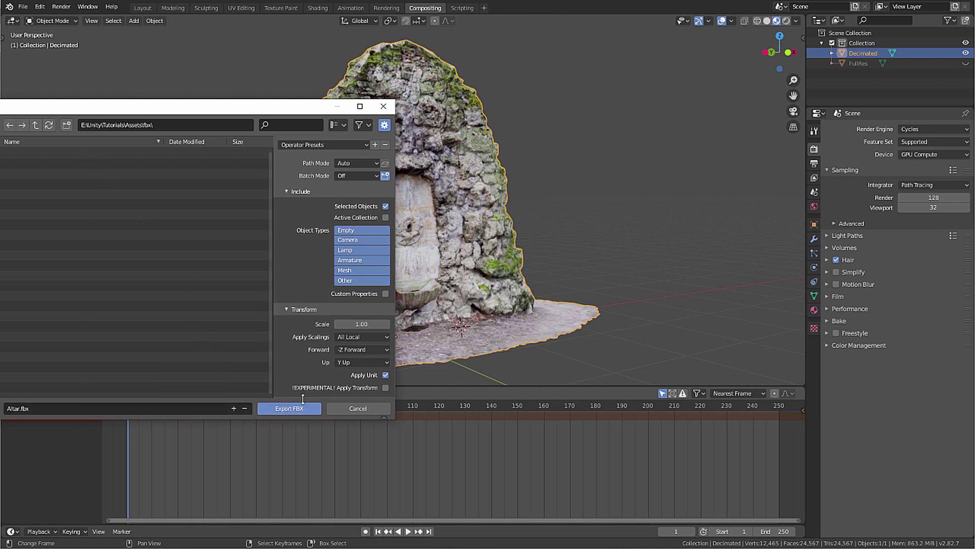
left_click(299, 409)
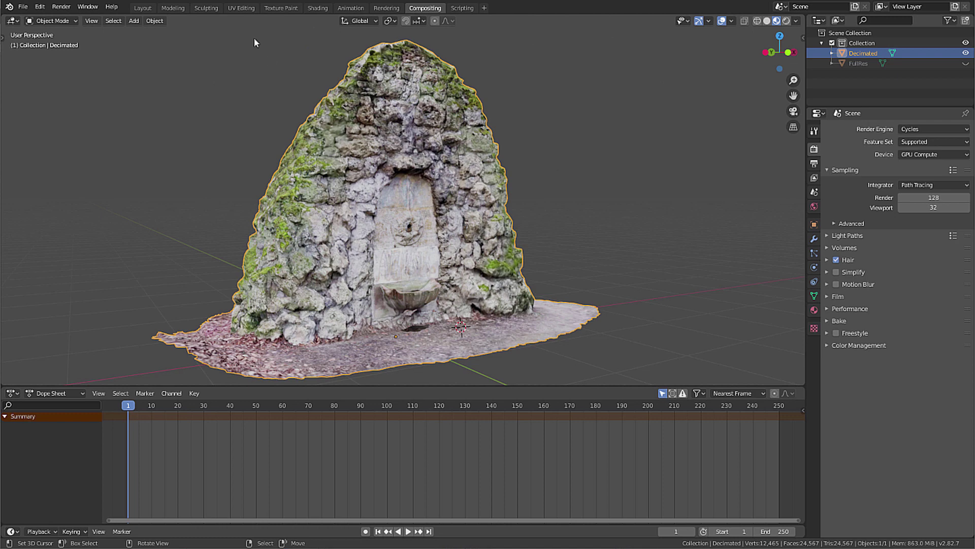
Save the baked Altar image from the UV Editing workspace as Altar.png in the Unity project's Assets\Textures folder
left_click(239, 8)
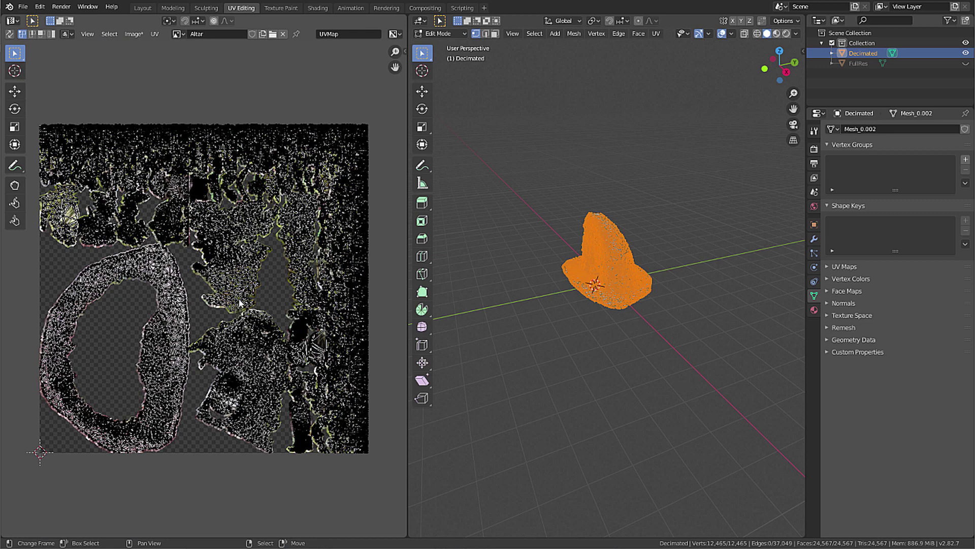
key("shift+alt+s")
key("Escape")
key("shift+alt+s")
left_click(35, 151)
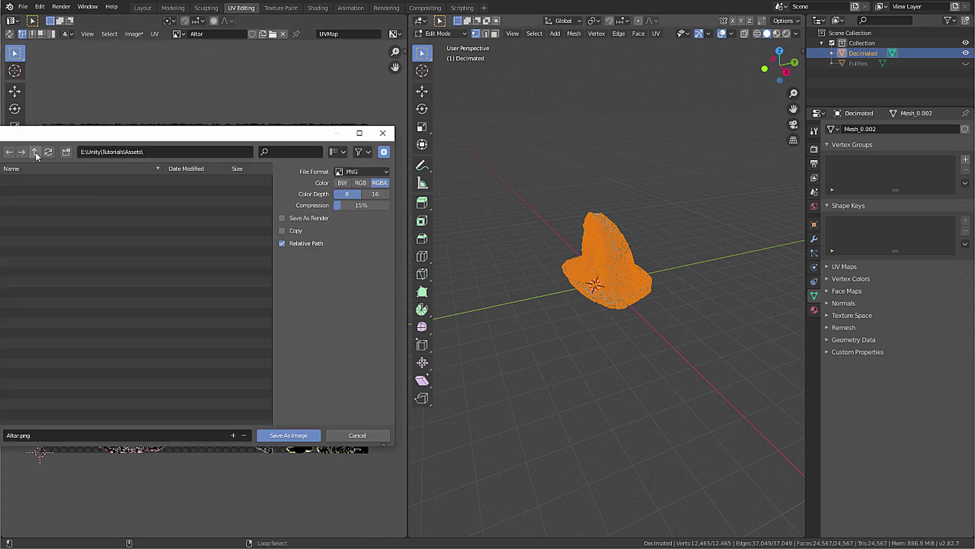
left_click(40, 210)
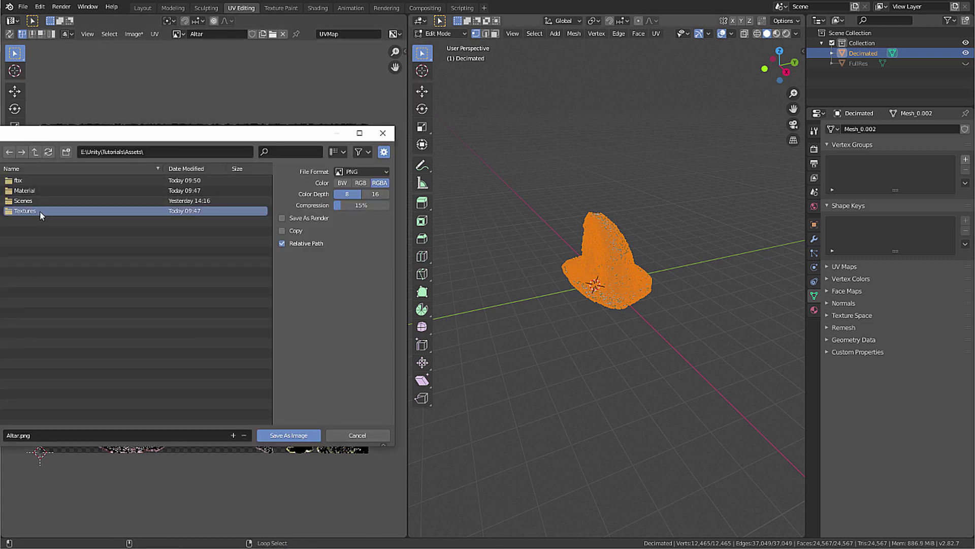
double_click(39, 211)
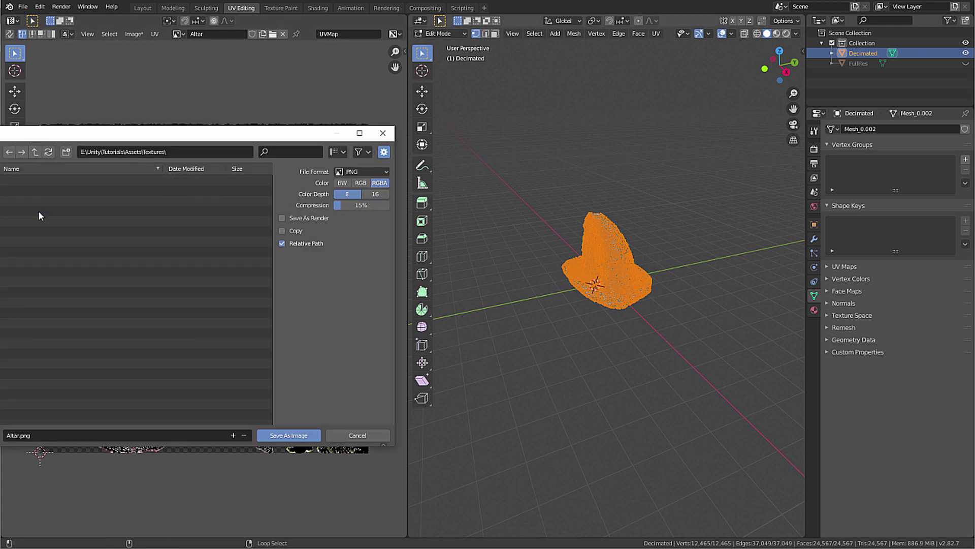
left_click(288, 435)
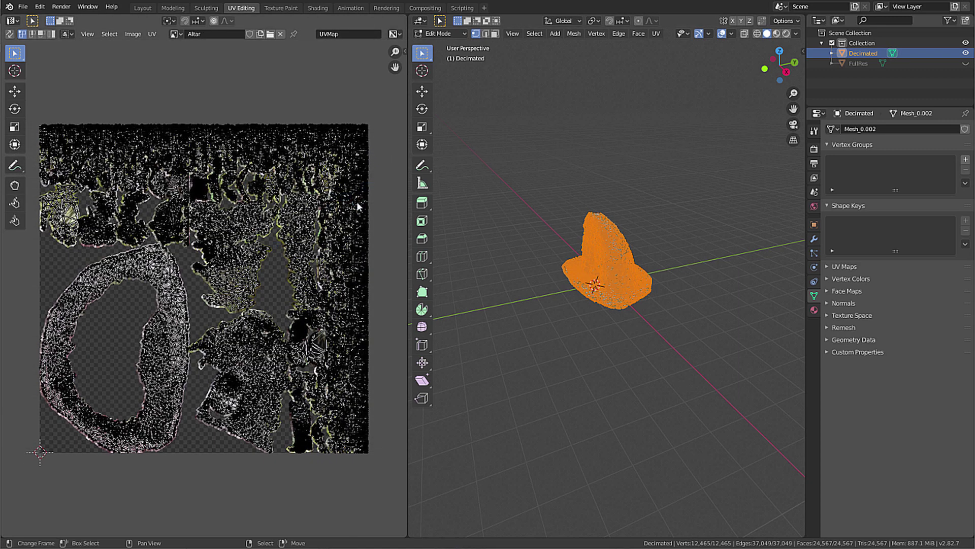
Switch to Unity and place the Altar model from the fbx folder in the scene
key("alt+Tab")
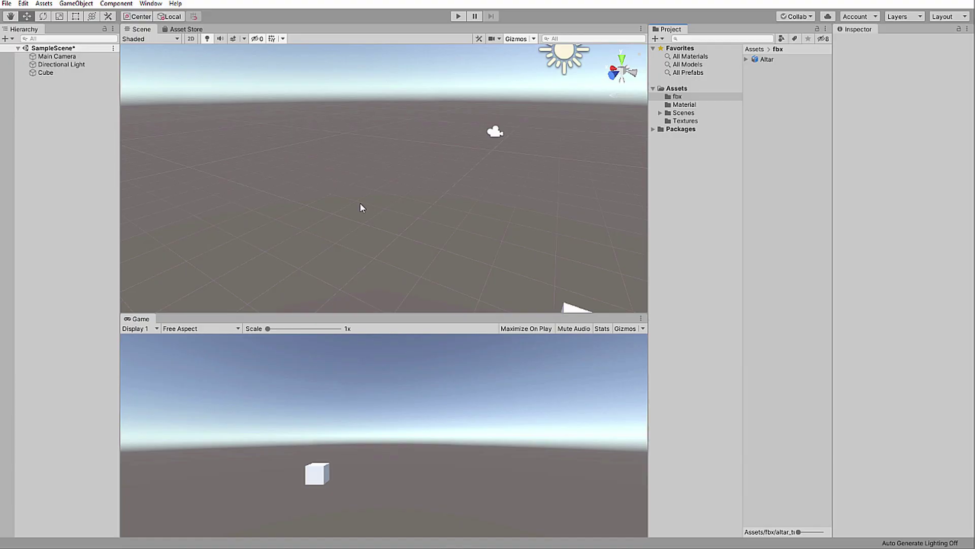
left_click(683, 97)
left_click_drag(763, 65, 473, 163)
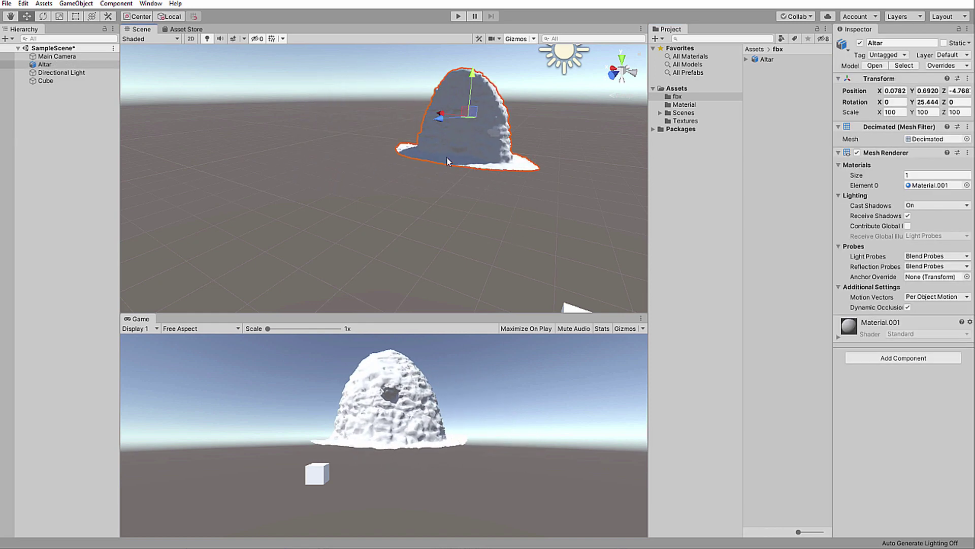
Reset the Altar object's transform and frame it in the Scene view
left_click(968, 78)
left_click(930, 86)
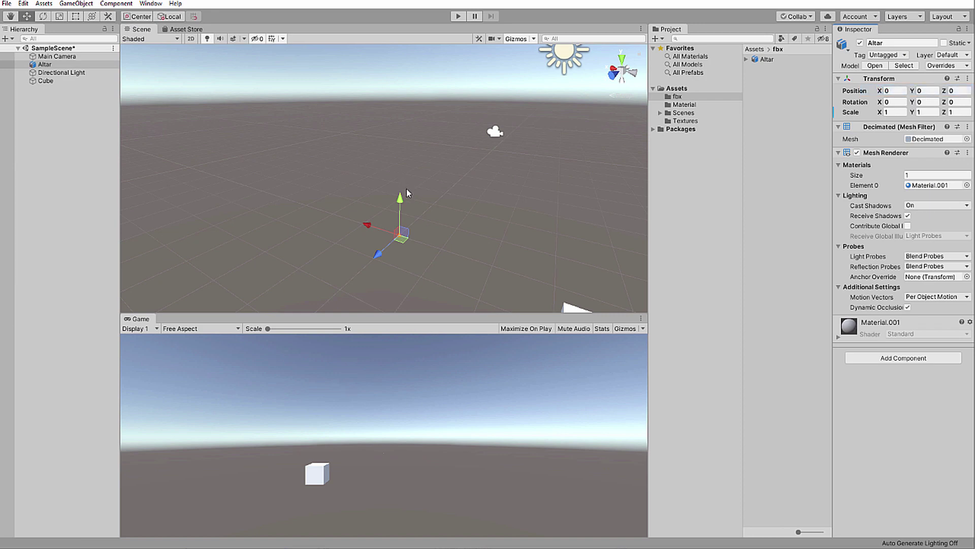
key("f")
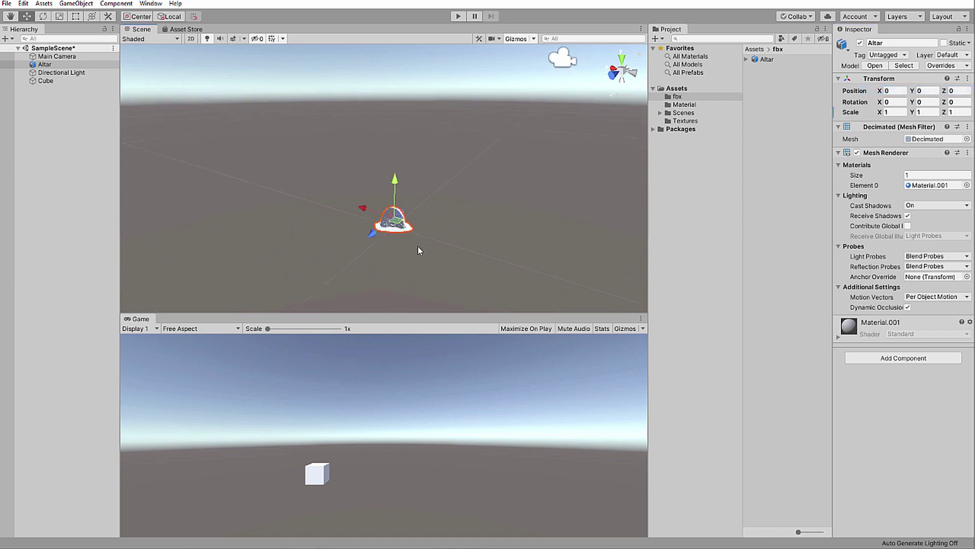
Turn off Convert Units in the import settings of the Altar model in the fbx folder and apply the change
left_click_drag(385, 173, 403, 237, "alt")
scroll(407, 242, "down", 5)
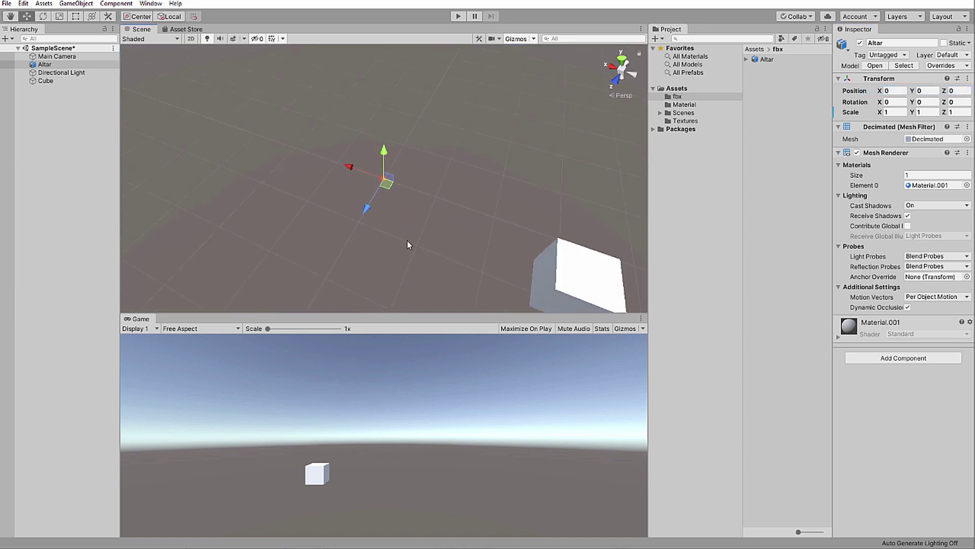
scroll(409, 246, "up", 2)
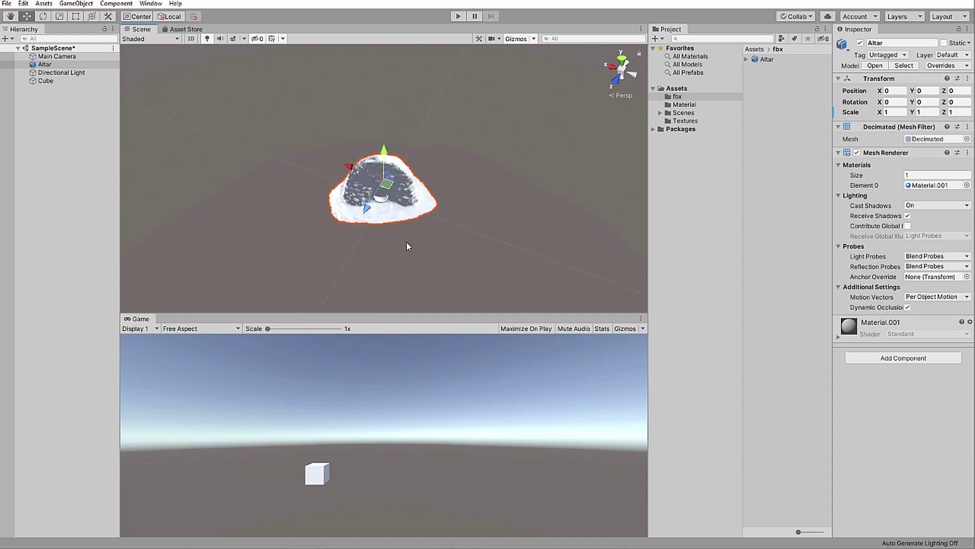
left_click_drag(406, 229, 442, 224, "alt")
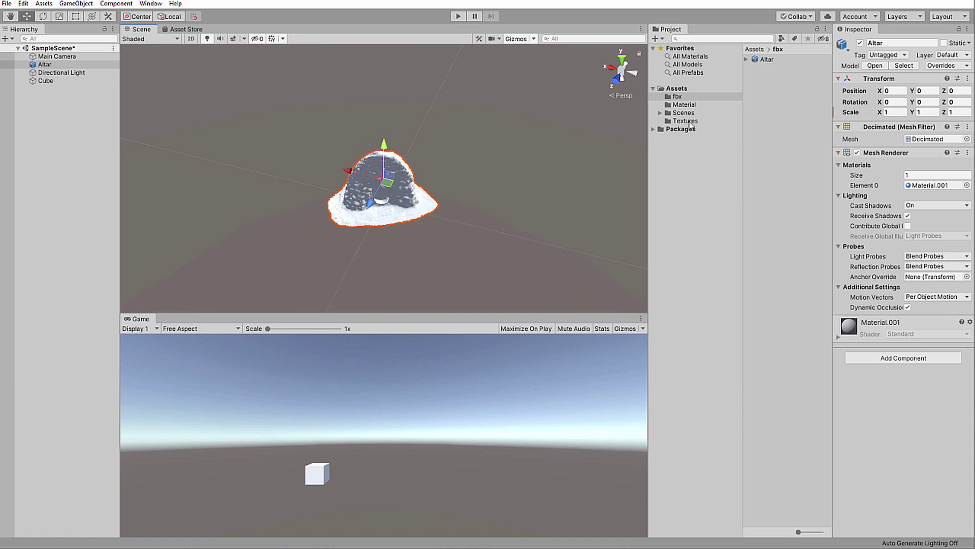
left_click(765, 60)
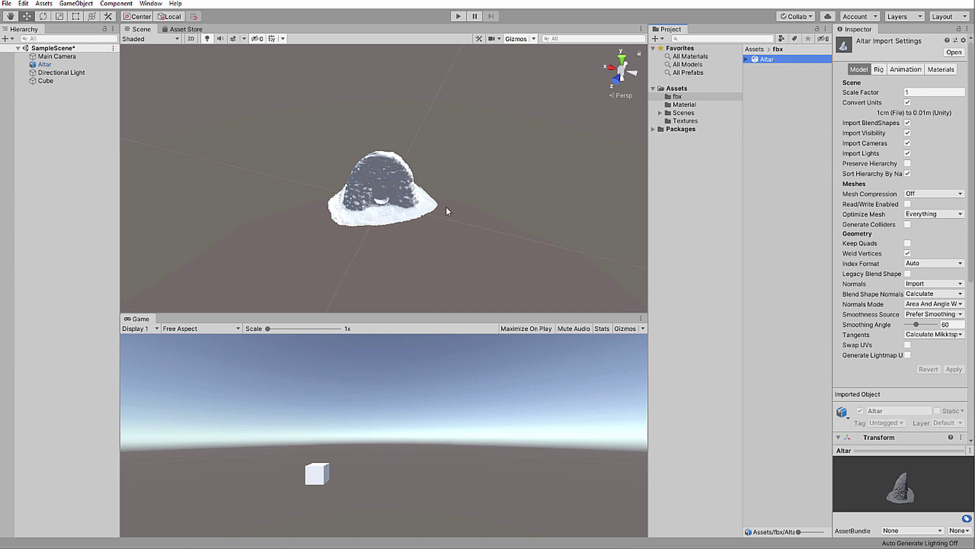
left_click(907, 102)
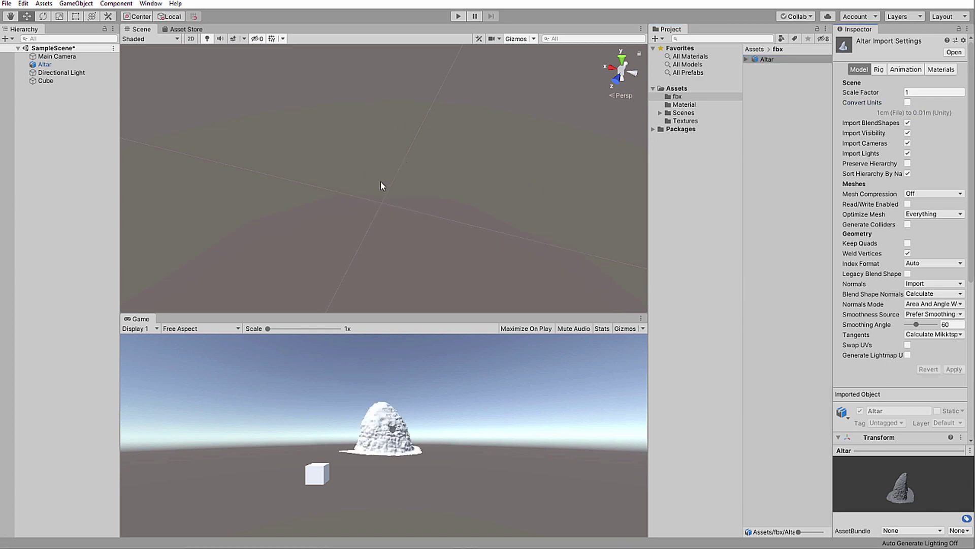
Create a new material named Altar in the project's Material folder
left_click(684, 104)
right_click(772, 83)
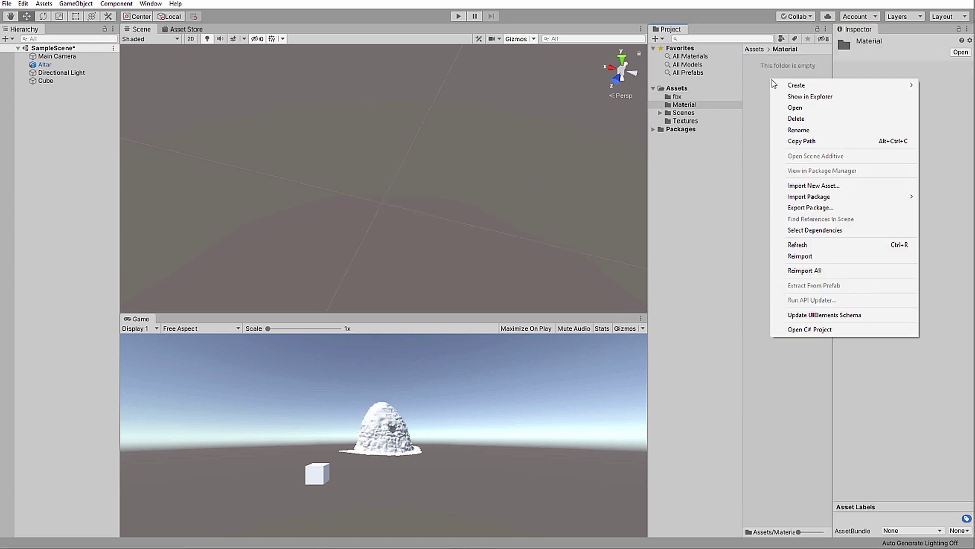
mouse_move(778, 85)
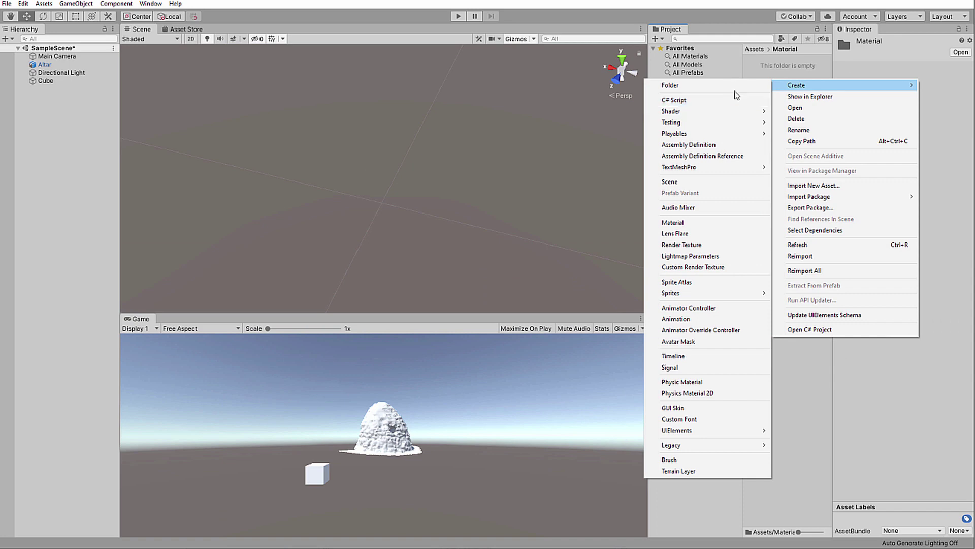
left_click(675, 222)
type("Altar")
key("Return")
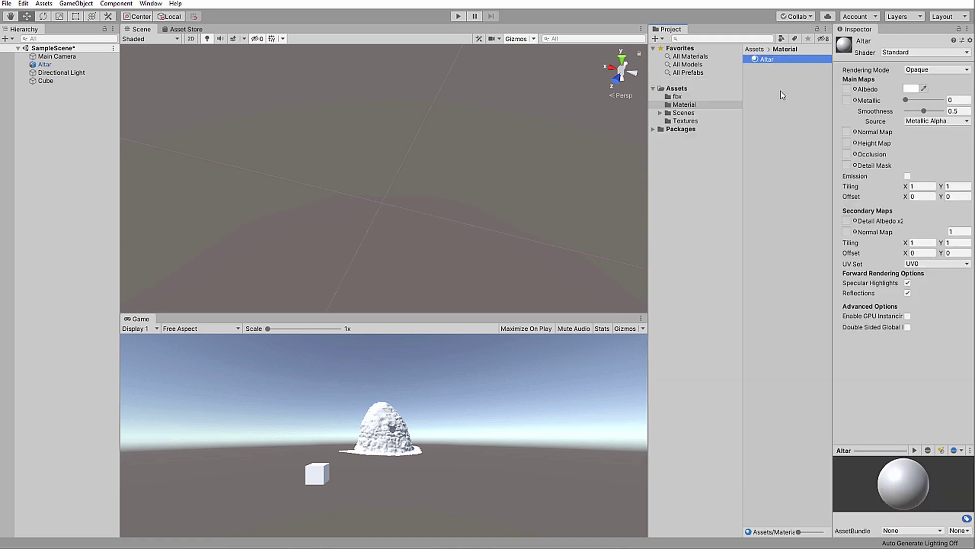
Assign the new Altar material to the Altar object in the scene and frame the object in the Scene view
mouse_move(783, 61)
left_mouse_down()
mouse_move(30, 31)
mouse_move(47, 68)
left_mouse_up()
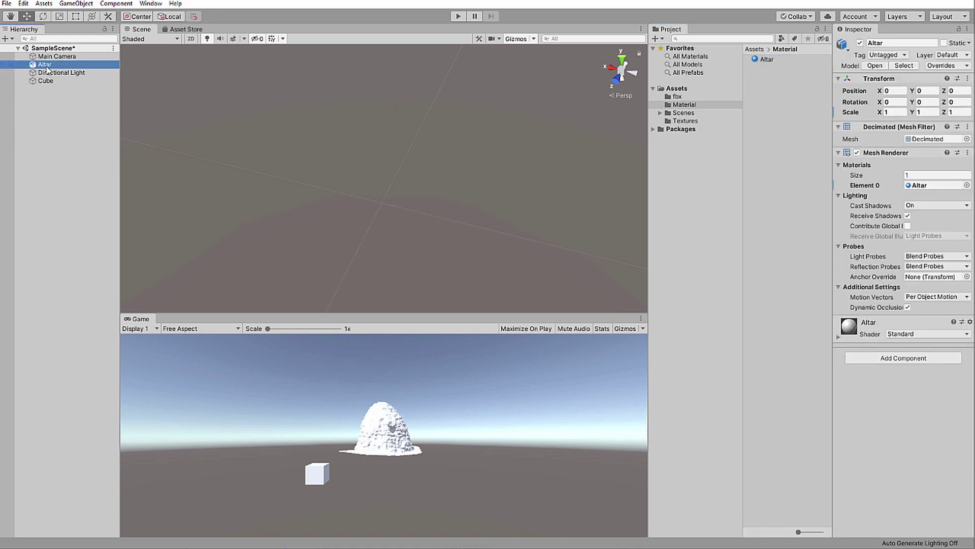
double_click(45, 64)
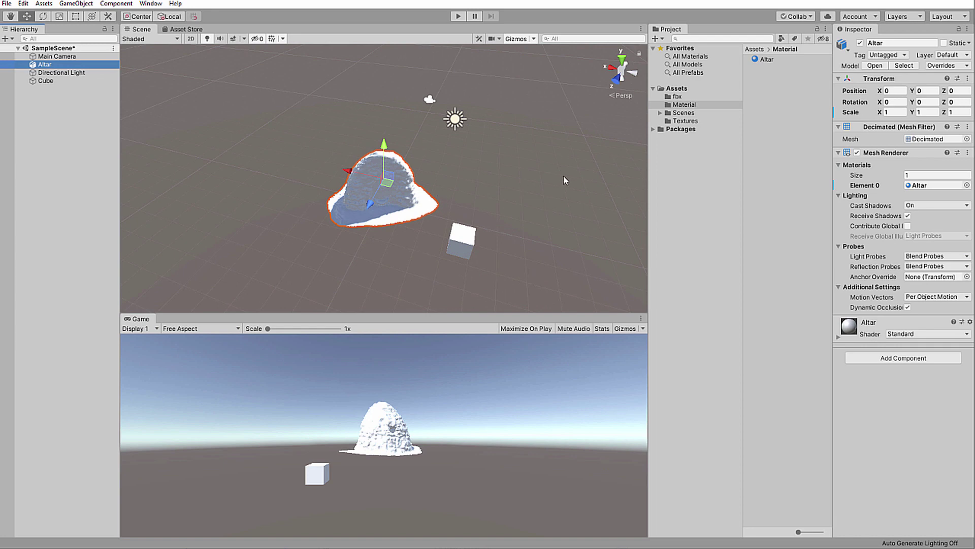
left_click_drag(563, 179, 393, 200, "alt")
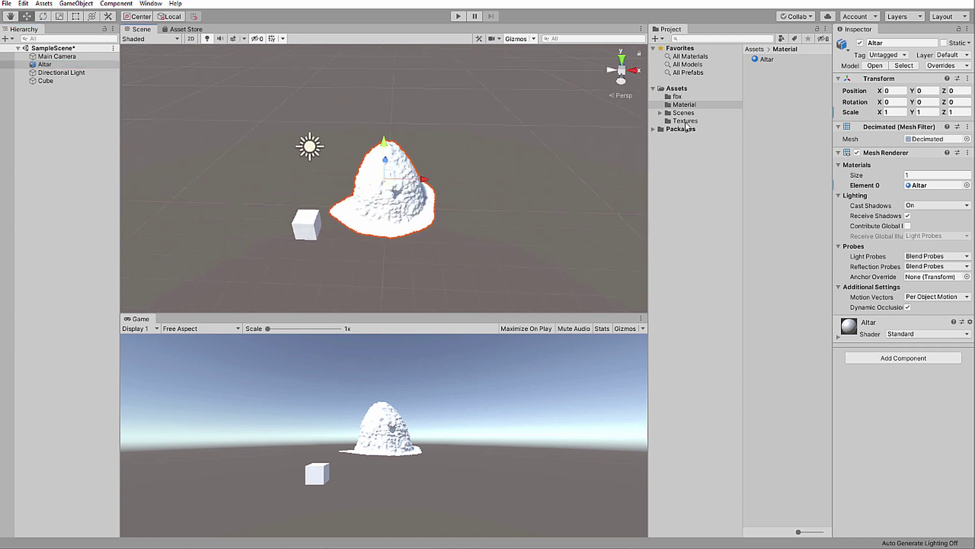
Assign the Altar texture from the Textures folder to the Altar material's Albedo and emission Color maps, leaving Emission off
left_click(683, 121)
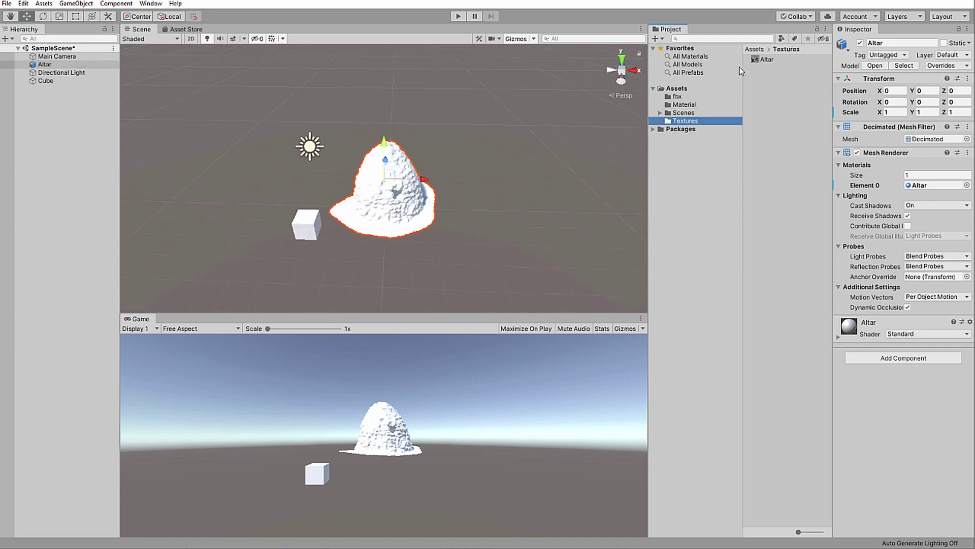
left_click_drag(762, 60, 847, 370)
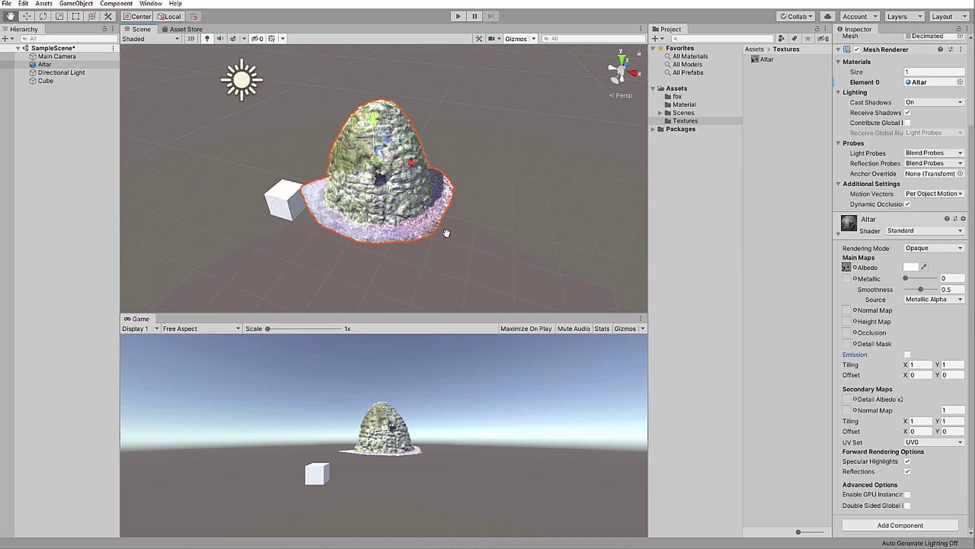
scroll(445, 236, "up", 6)
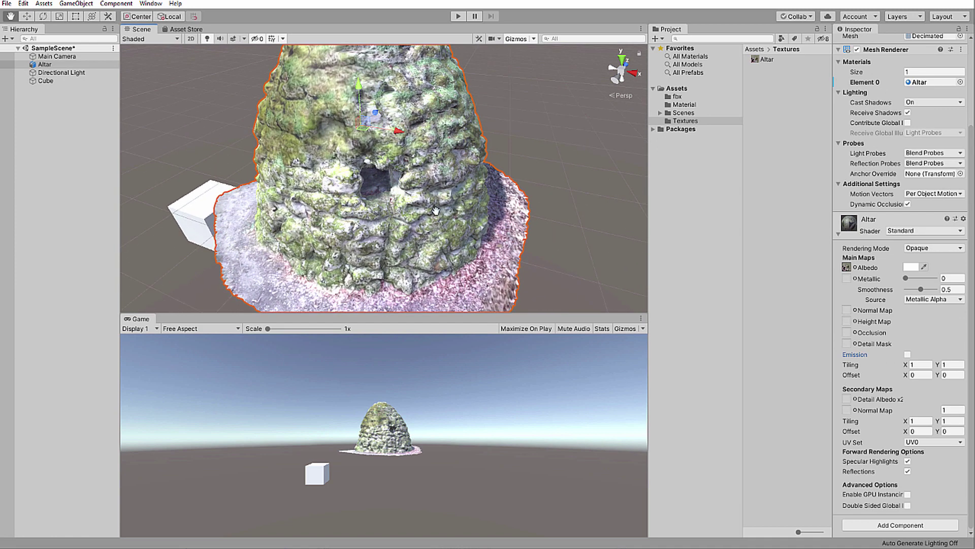
Set the Altar material's Smoothness to 0
left_click(922, 297)
left_click_drag(921, 289, 907, 289)
scroll(395, 209, "down", 2)
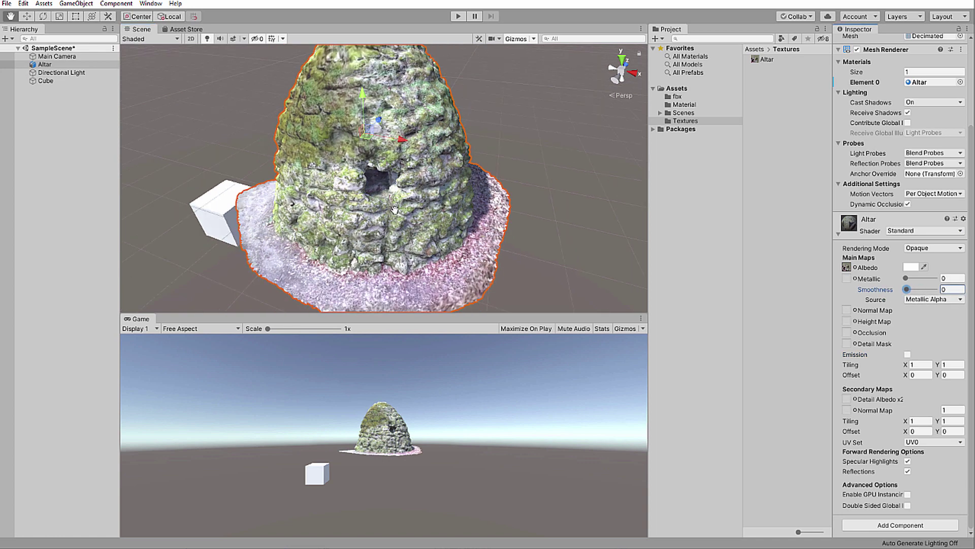
scroll(395, 208, "down", 2)
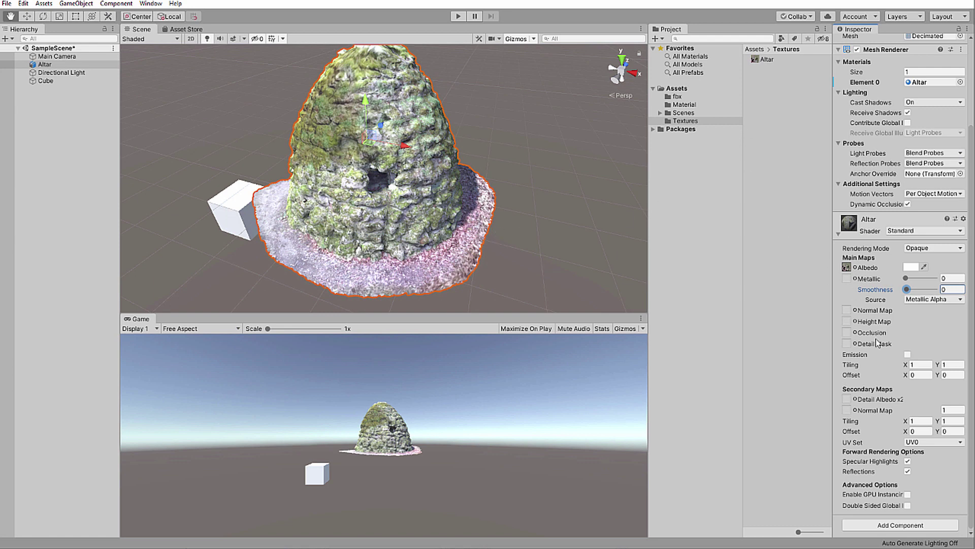
Enable Emission on the Altar material and set its Albedo color to black (000000)
left_click(908, 354)
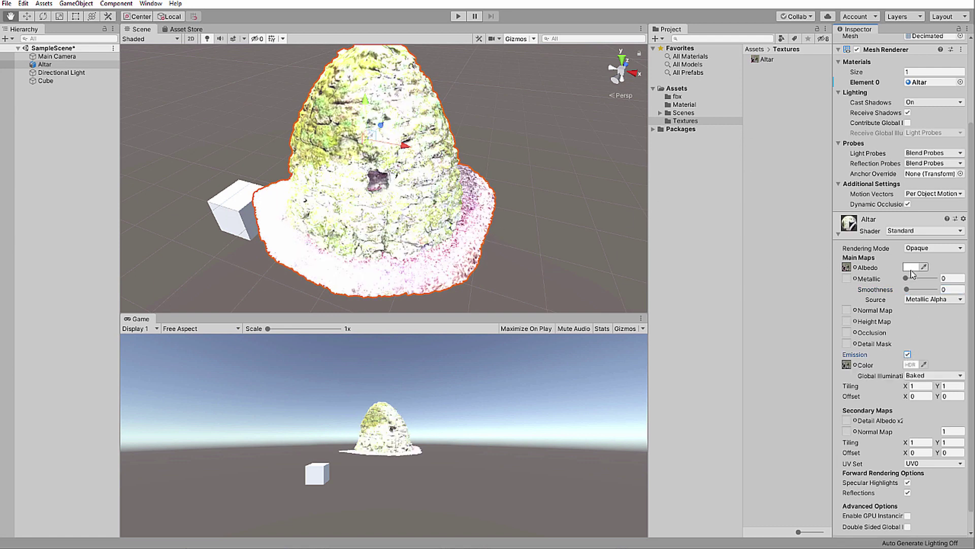
left_click(911, 267)
left_click_drag(39, 55, 16, 133)
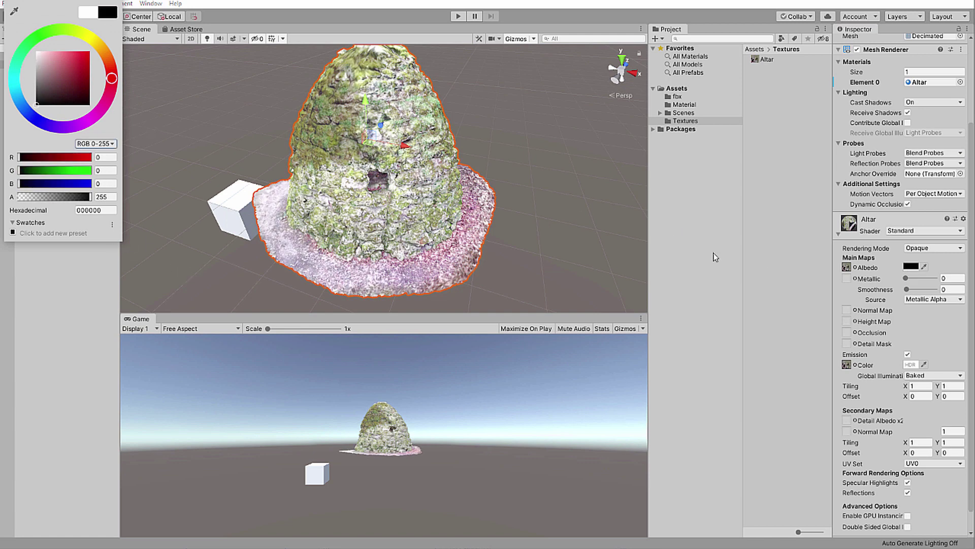
left_click(458, 221)
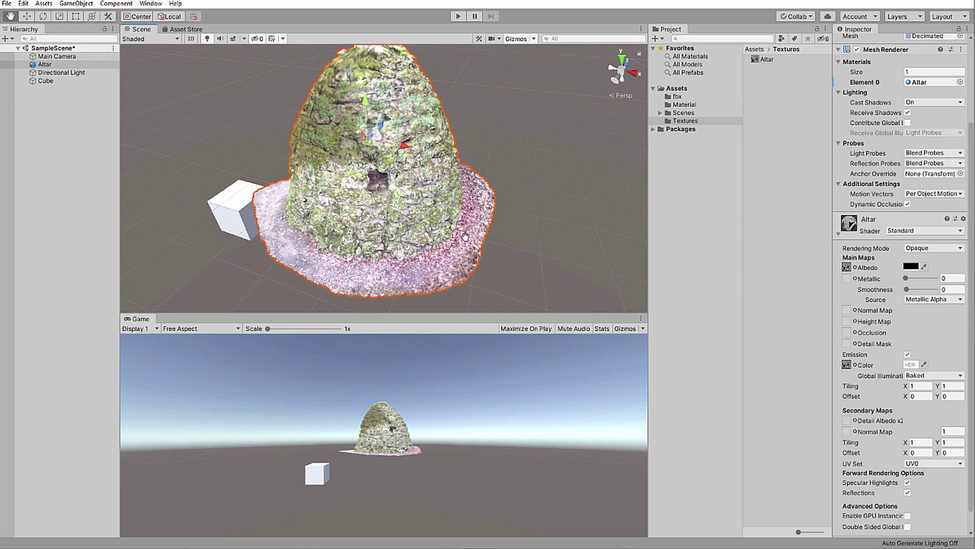
scroll(460, 248, "down", 1)
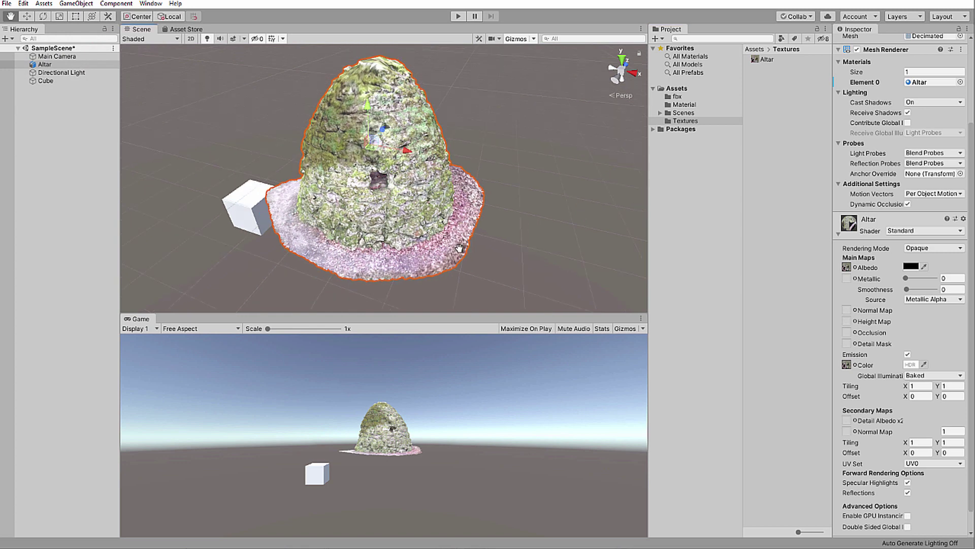